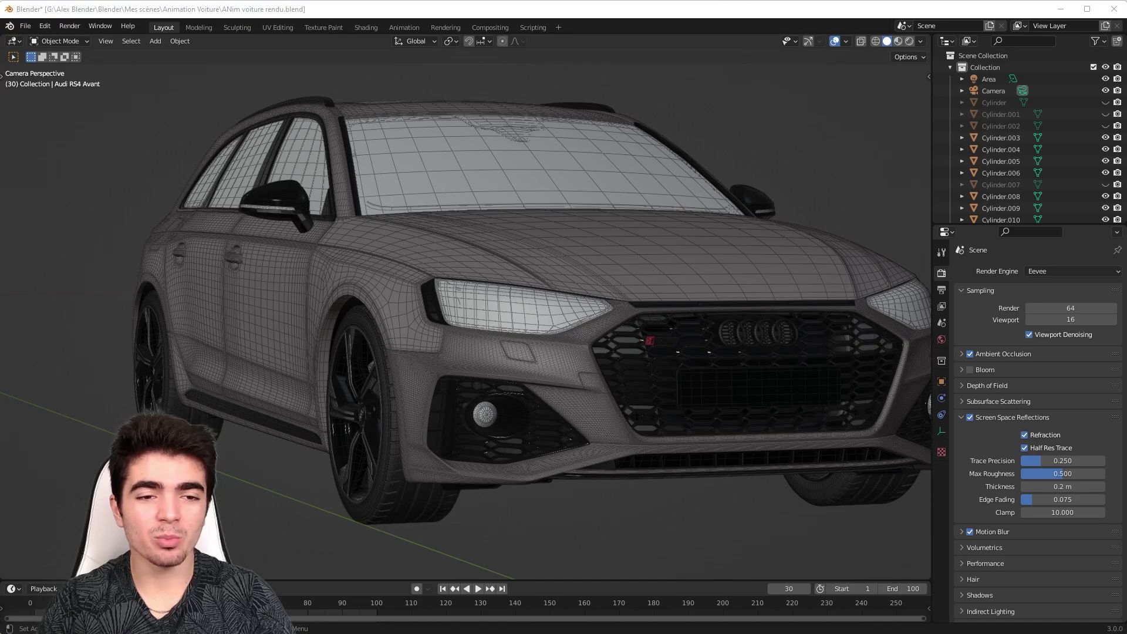
# - Orbit around the car, snap back to the camera view and adjust the zoom
pyautogui.scroll(8, 521, 245)
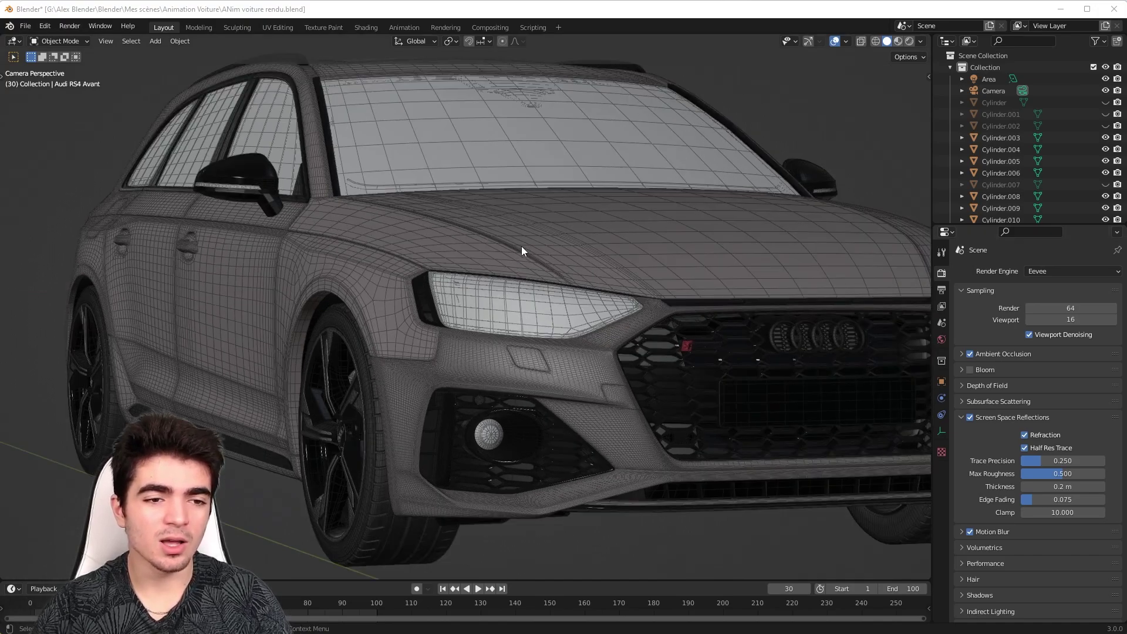
pyautogui.moveTo(521, 245); pyautogui.dragTo(450, 237, button='middle')
pyautogui.press('KP_0')
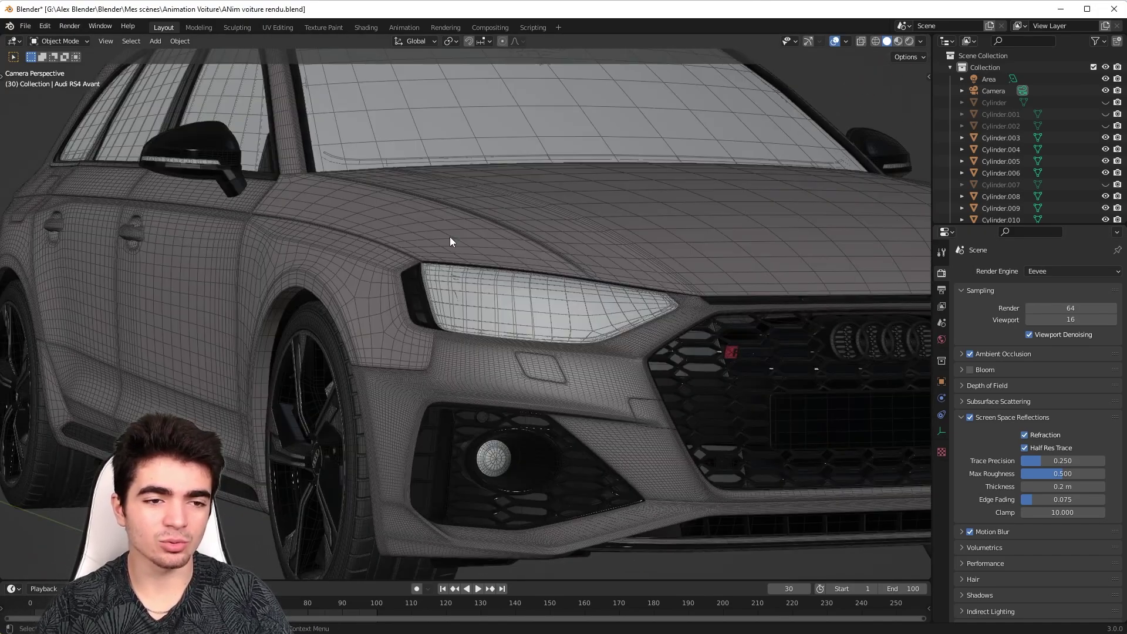
pyautogui.scroll(-1, 464, 247)
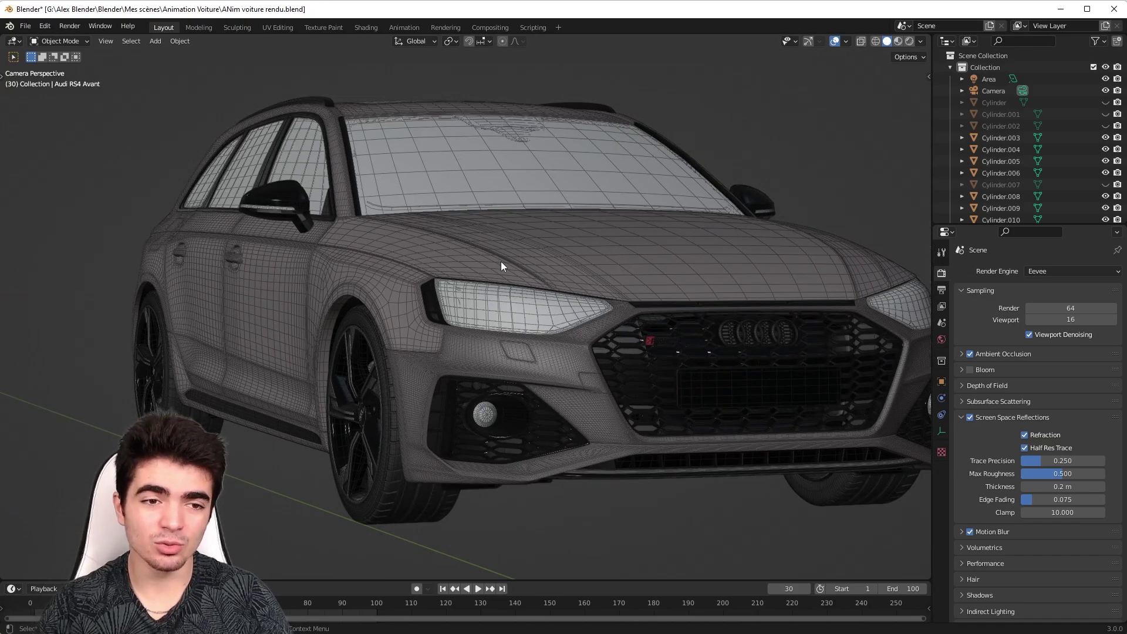
pyautogui.keyDown('shift'); pyautogui.moveTo(501, 262); pyautogui.dragTo(537, 249, button='middle'); pyautogui.keyUp('shift')
pyautogui.scroll(5, 618, 296)
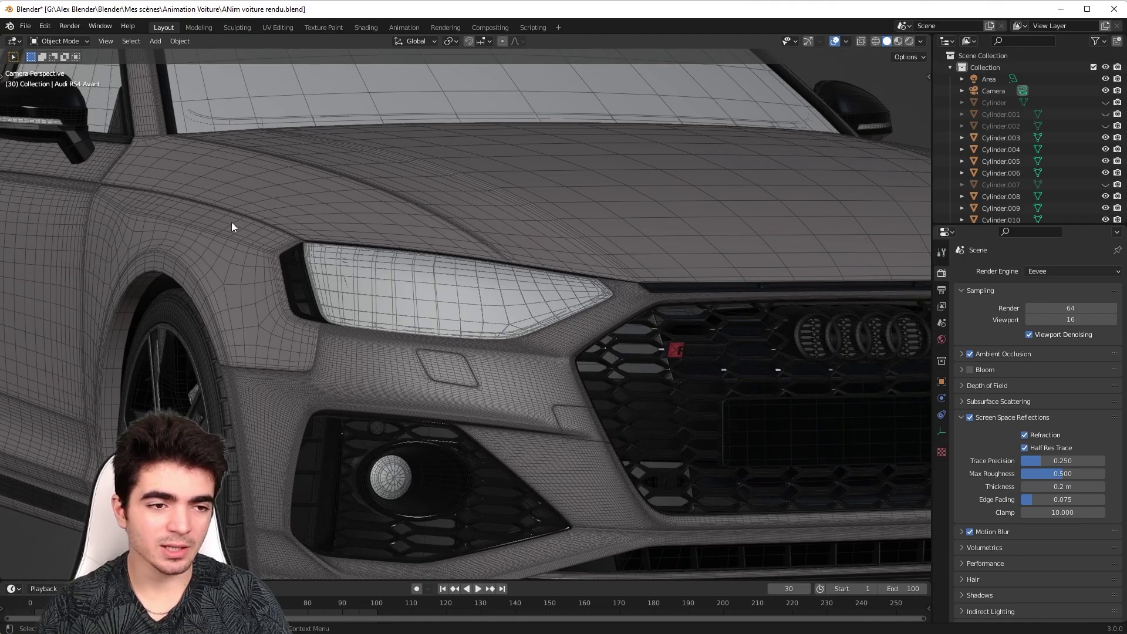
pyautogui.scroll(-2, 374, 220)
# - Pan along the car front, then switch to the browser's Chalk Style Wireframe addon page
pyautogui.keyDown('shift'); pyautogui.moveTo(375, 221); pyautogui.dragTo(482, 266, button='middle'); pyautogui.keyUp('shift')
pyautogui.scroll(4, 390, 243)
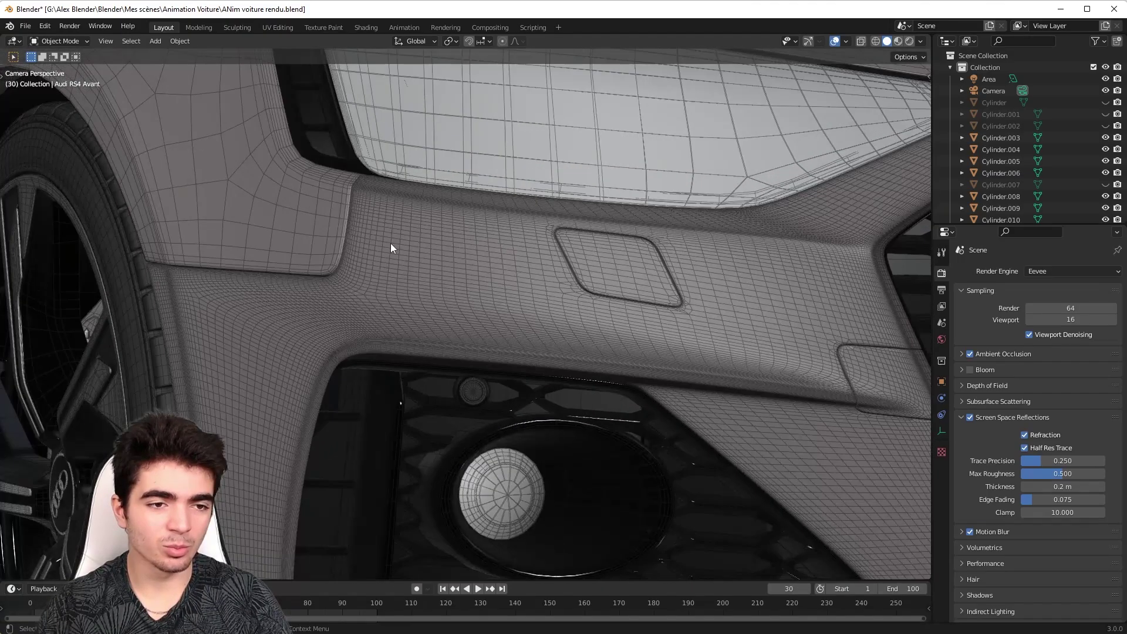
pyautogui.keyDown('shift'); pyautogui.moveTo(476, 315); pyautogui.dragTo(417, 196, button='middle'); pyautogui.keyUp('shift')
pyautogui.scroll(-4, 111, 357)
pyautogui.keyDown('shift'); pyautogui.moveTo(111, 357); pyautogui.dragTo(257, 335, button='middle'); pyautogui.keyUp('shift')
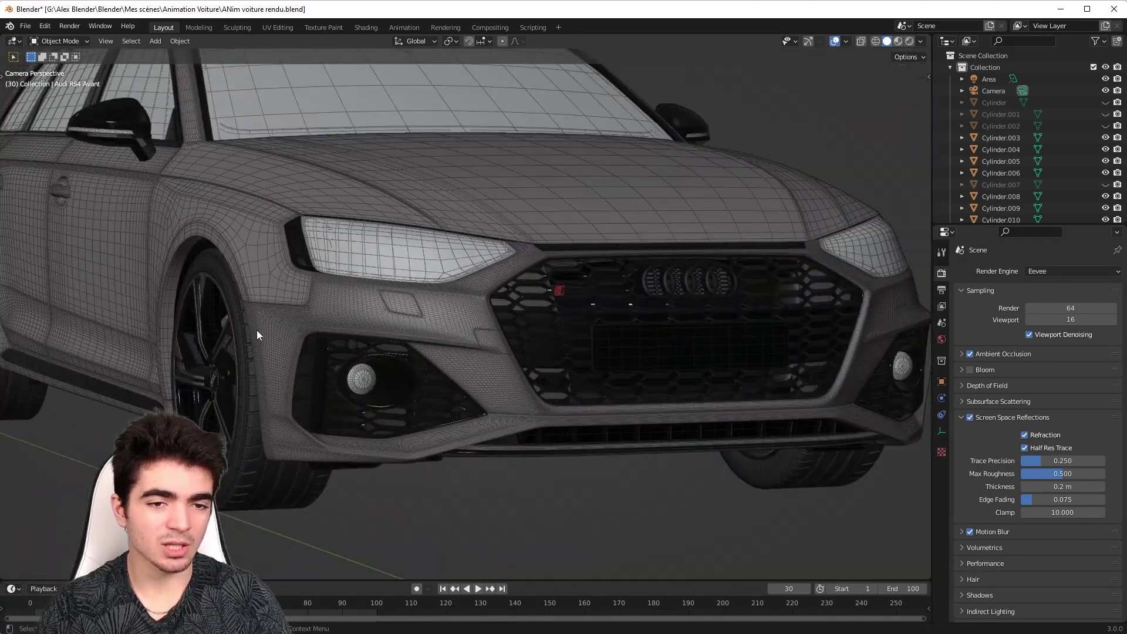
pyautogui.scroll(-4, 257, 335)
pyautogui.keyDown('shift'); pyautogui.moveTo(206, 277); pyautogui.dragTo(298, 327, button='middle'); pyautogui.keyUp('shift')
pyautogui.scroll(3, 274, 319)
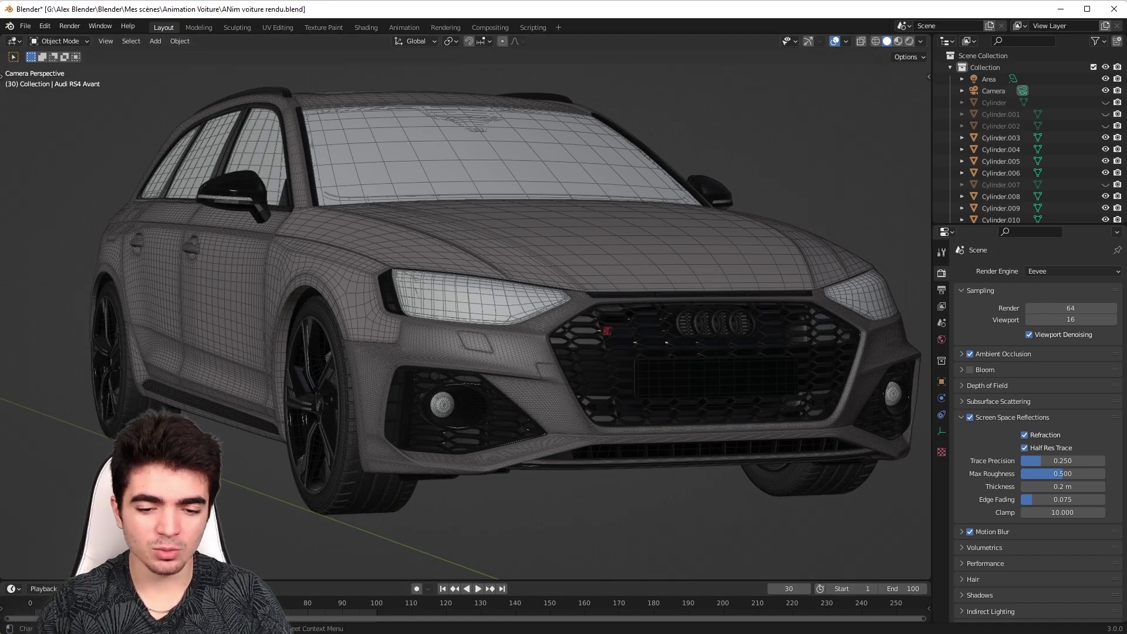
pyautogui.hotkey('alt', 'Tab')
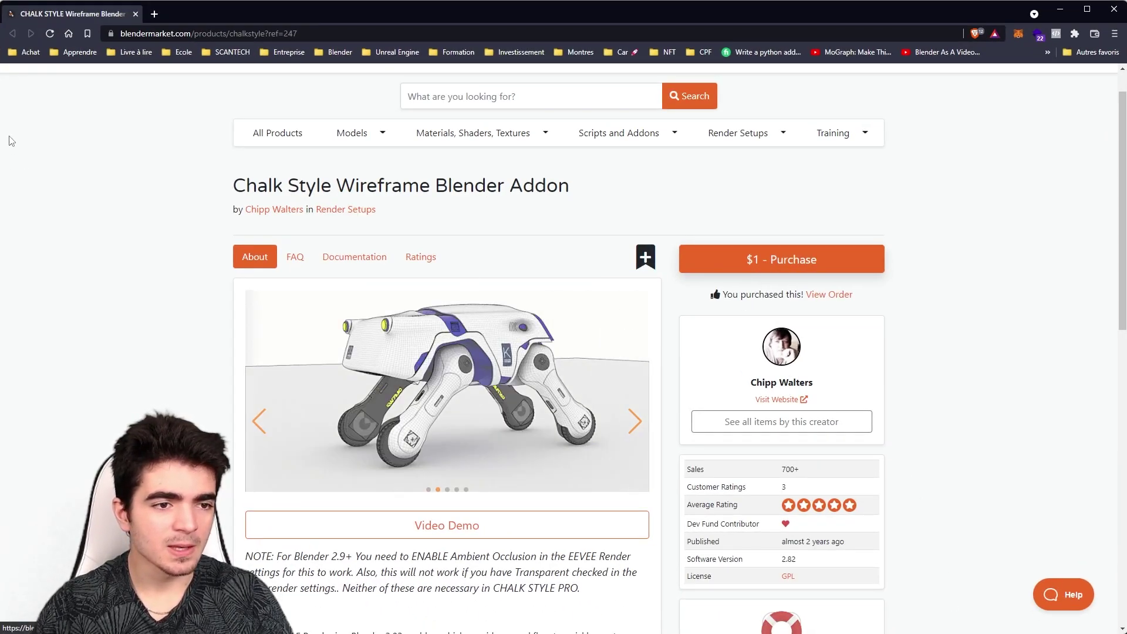
pyautogui.scroll(1, 93, 251)
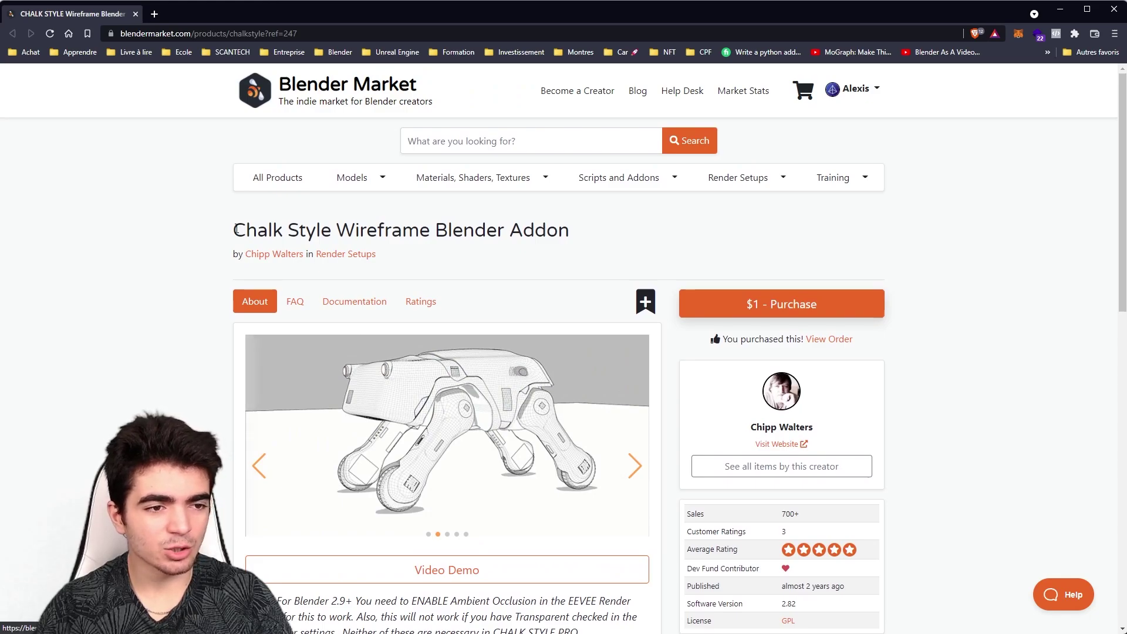
pyautogui.moveTo(234, 229); pyautogui.dragTo(433, 223)
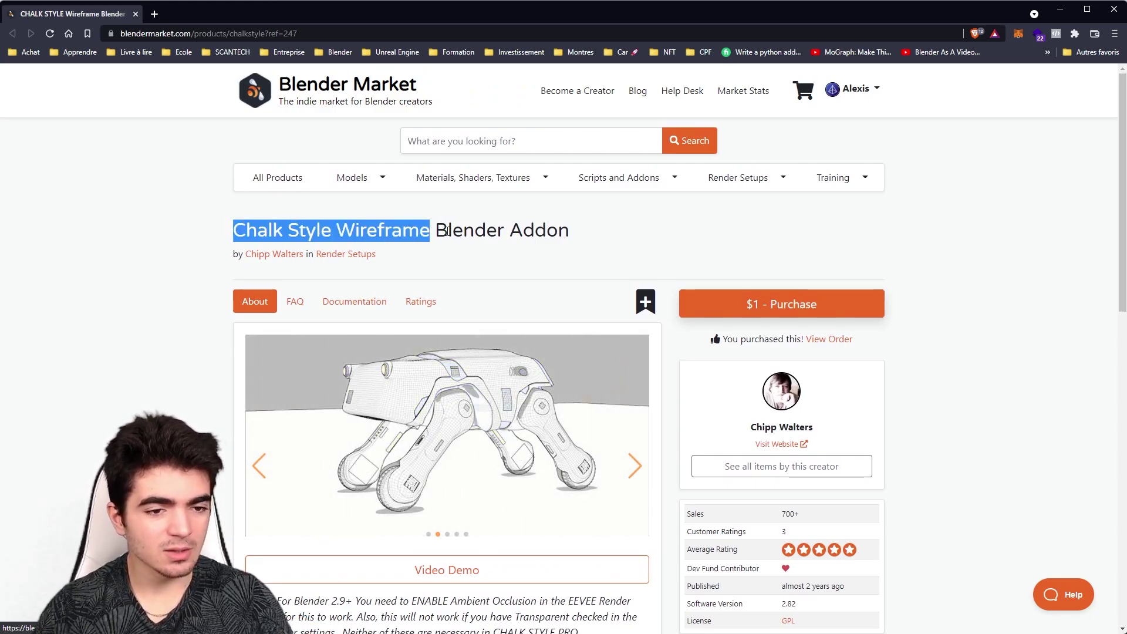
pyautogui.scroll(-2, 447, 231)
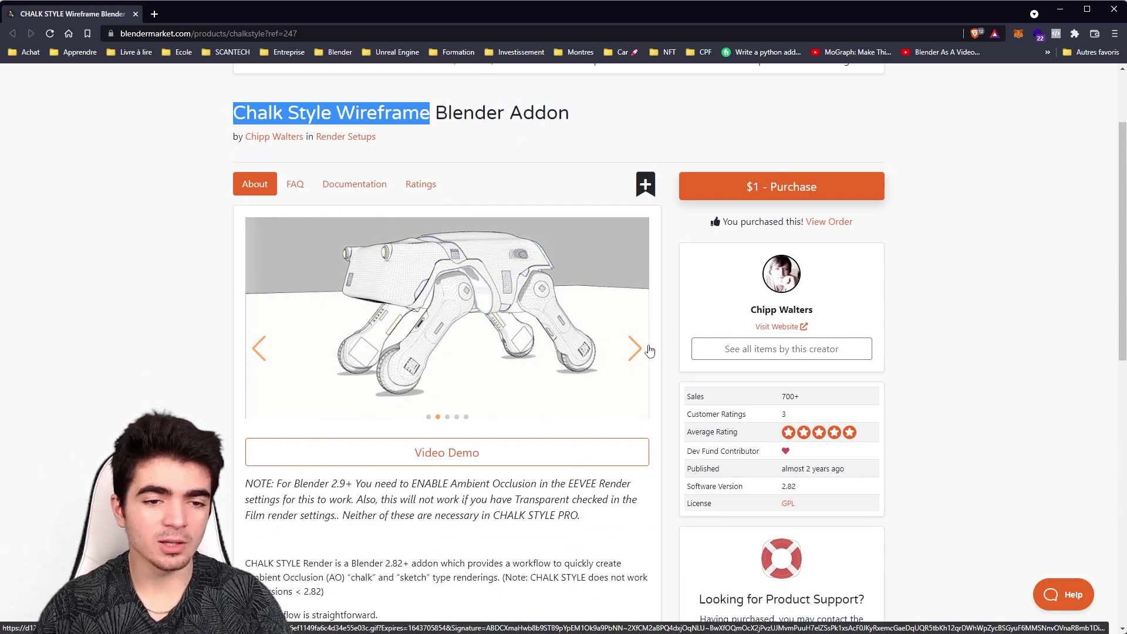
pyautogui.click(647, 352)
pyautogui.click(930, 318)
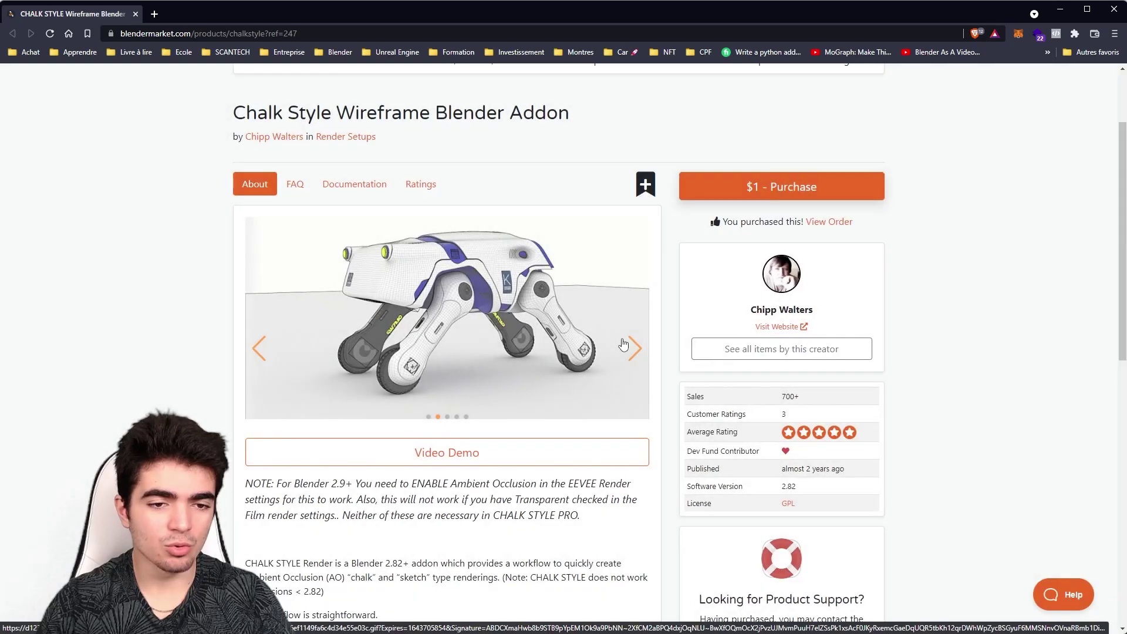
pyautogui.click(634, 347)
pyautogui.click(634, 346)
pyautogui.click(635, 347)
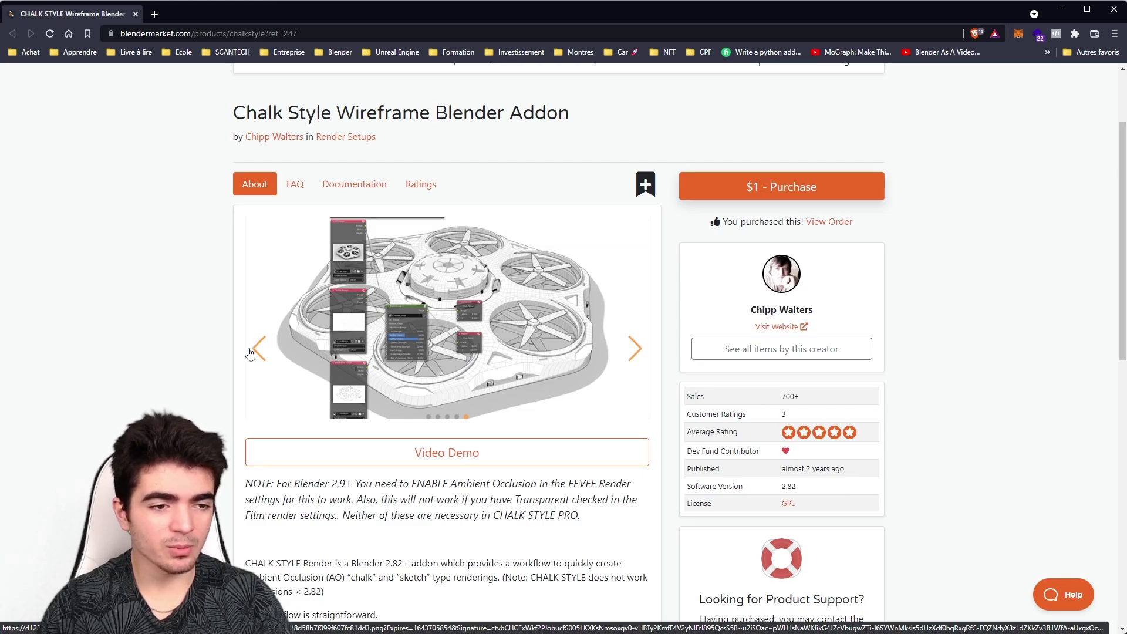
pyautogui.click(250, 352)
pyautogui.click(109, 336)
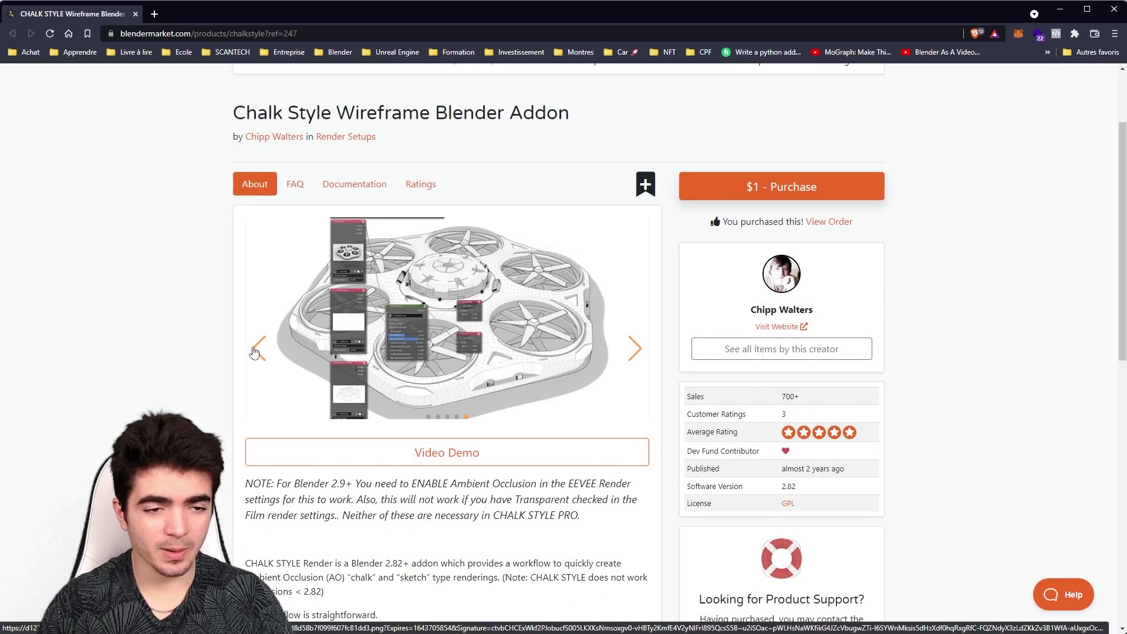
pyautogui.click(255, 351)
pyautogui.click(254, 351)
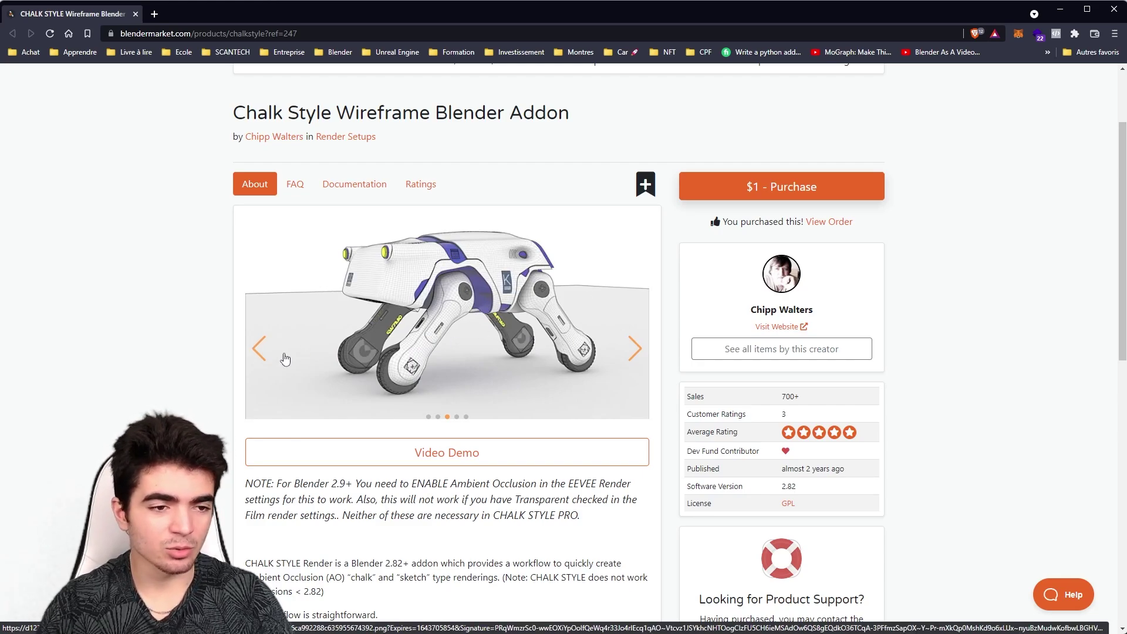
pyautogui.click(262, 354)
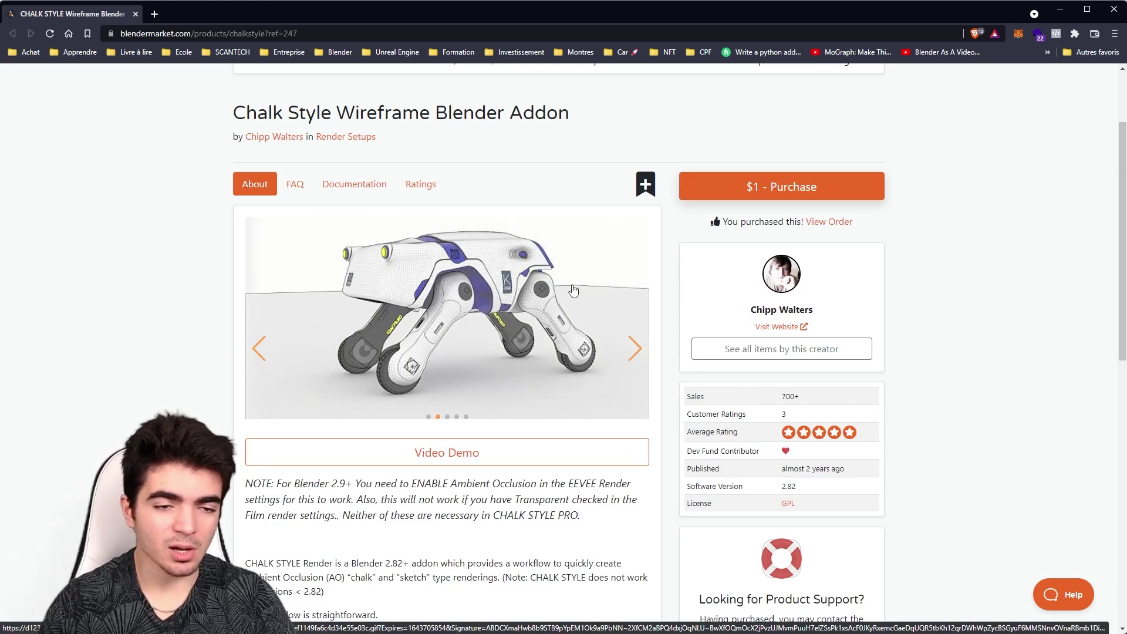
pyautogui.click(635, 349)
pyautogui.click(636, 349)
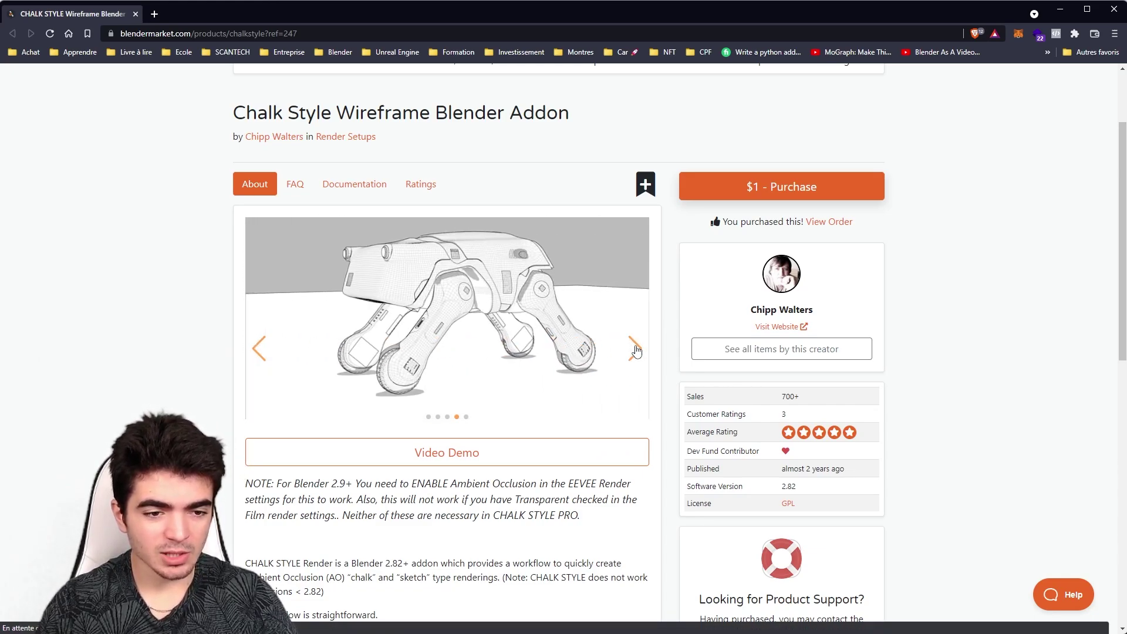
pyautogui.click(635, 349)
pyautogui.click(635, 349)
pyautogui.click(641, 356)
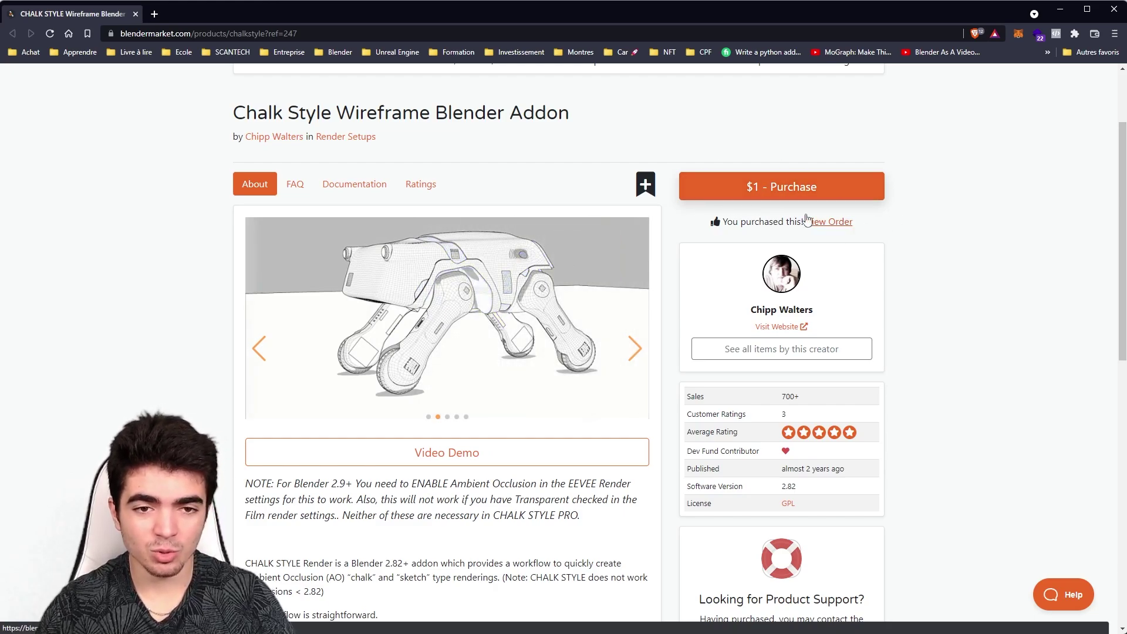
pyautogui.scroll(-3, 954, 311)
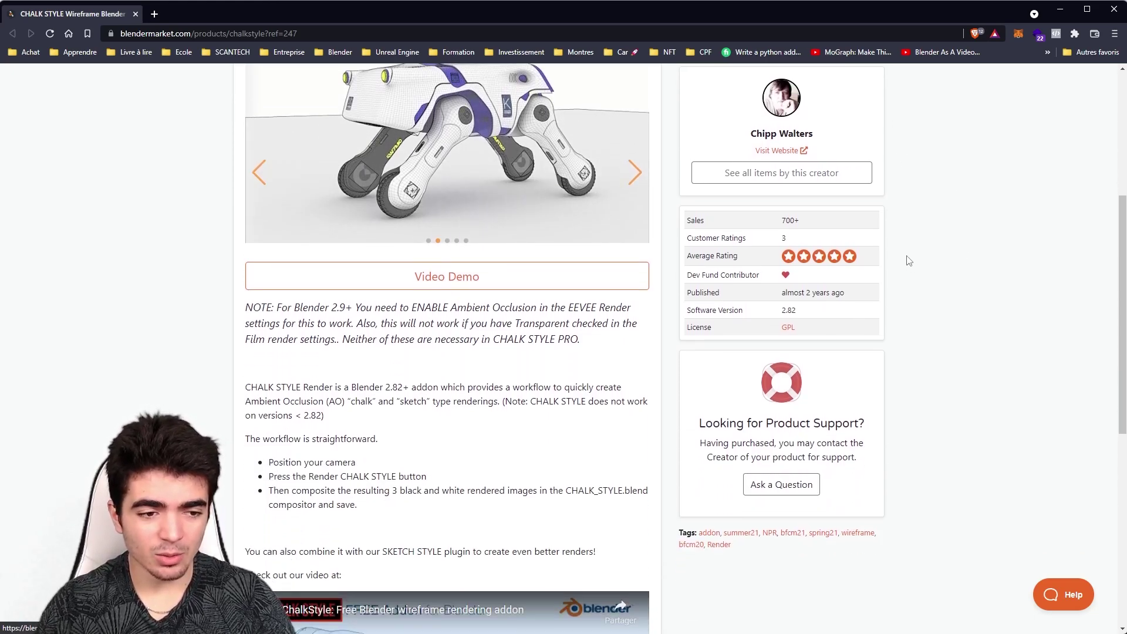
pyautogui.doubleClick(818, 227)
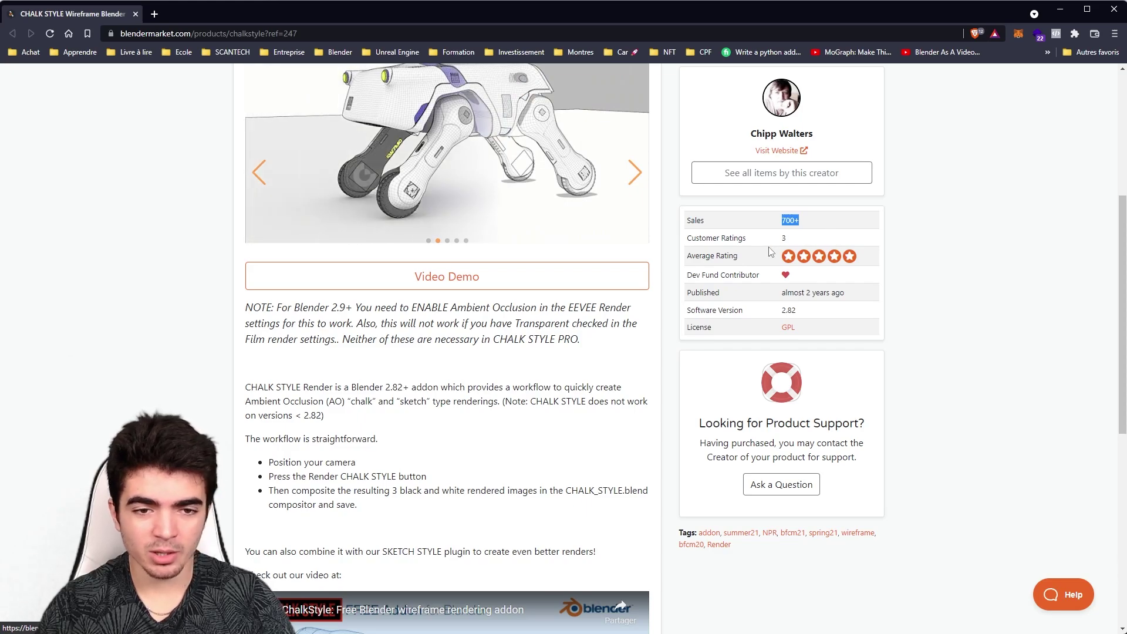
pyautogui.moveTo(769, 252); pyautogui.dragTo(914, 258)
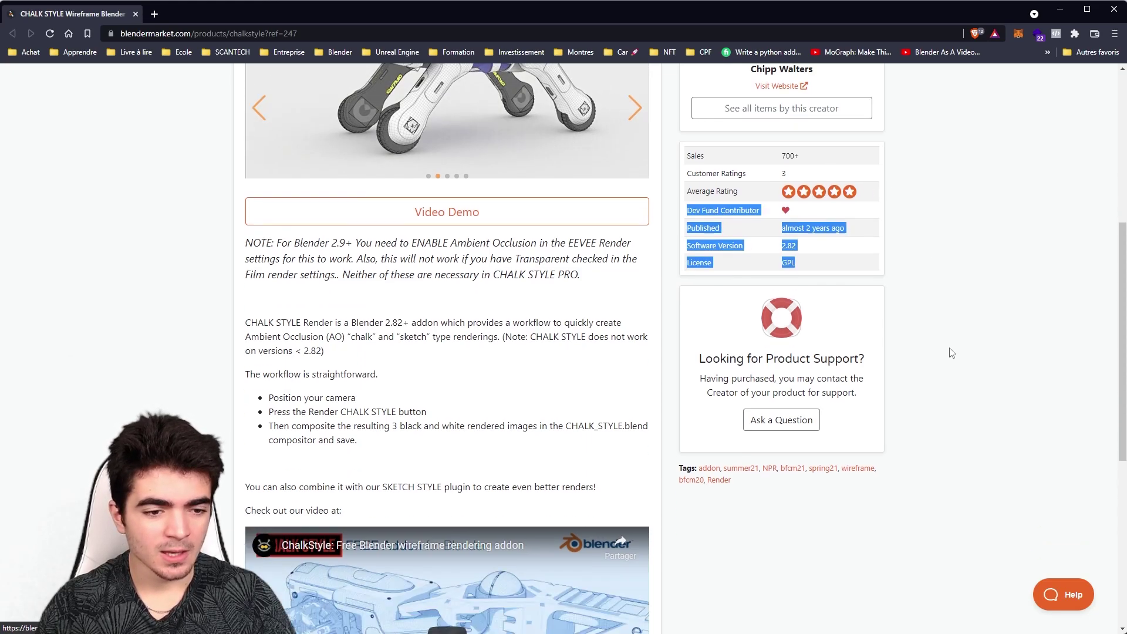
pyautogui.scroll(-7, 954, 328)
pyautogui.scroll(11, 948, 352)
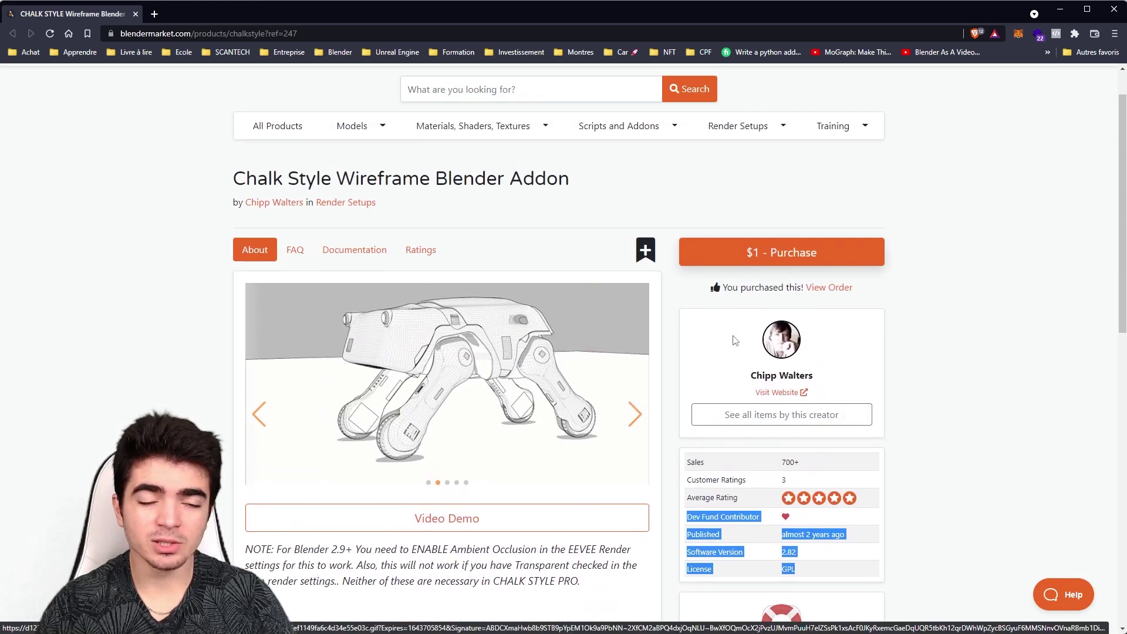
pyautogui.scroll(1, 781, 358)
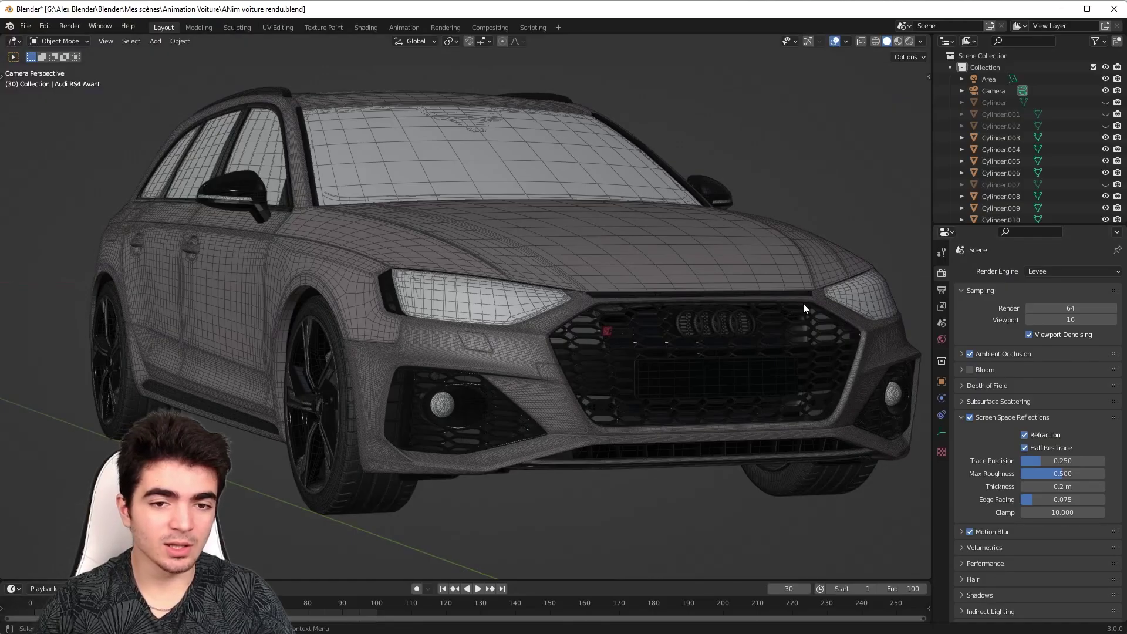
# - Back in the Audi camera view, zoom out, select all objects, then deselect everything
pyautogui.scroll(-2, 803, 304)
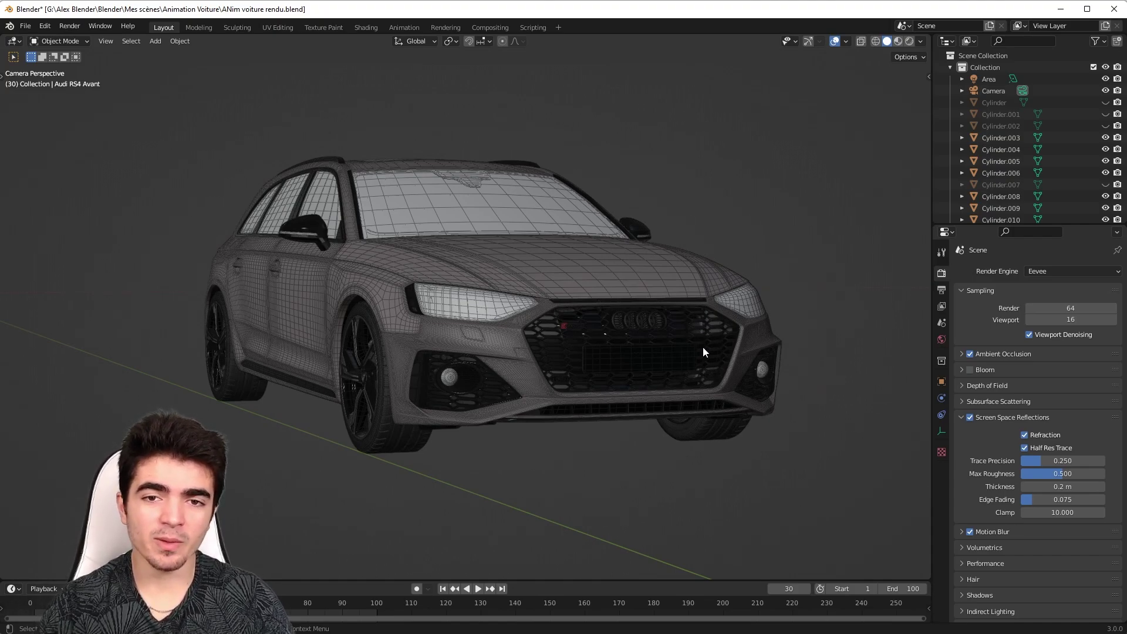
pyautogui.click(946, 41)
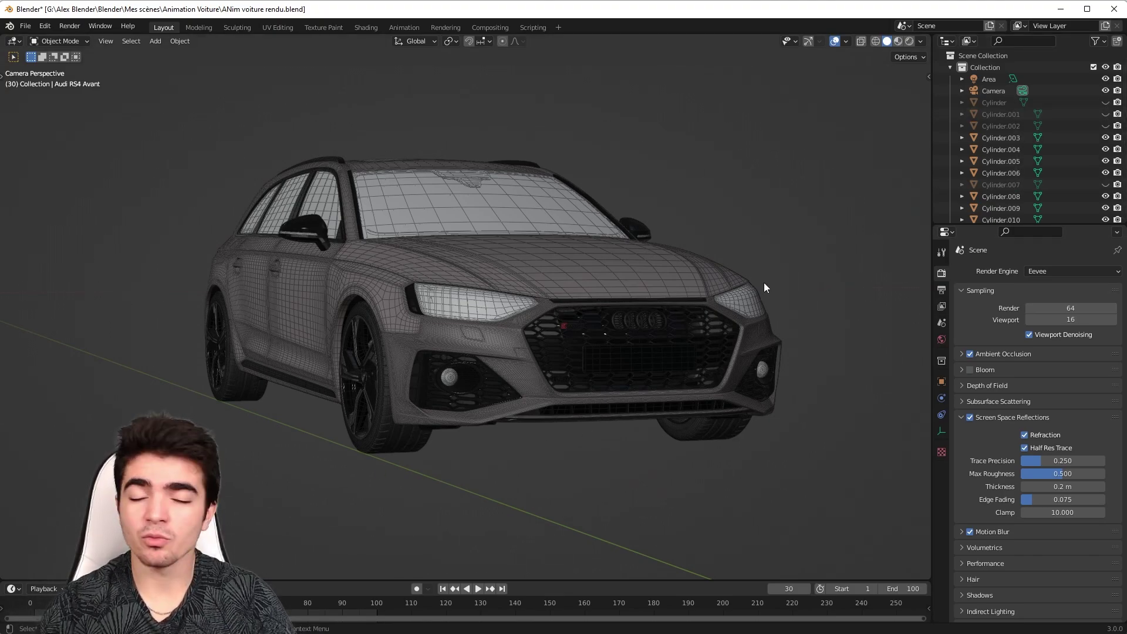
pyautogui.scroll(-2, 760, 290)
pyautogui.scroll(4, 587, 296)
pyautogui.press('a')
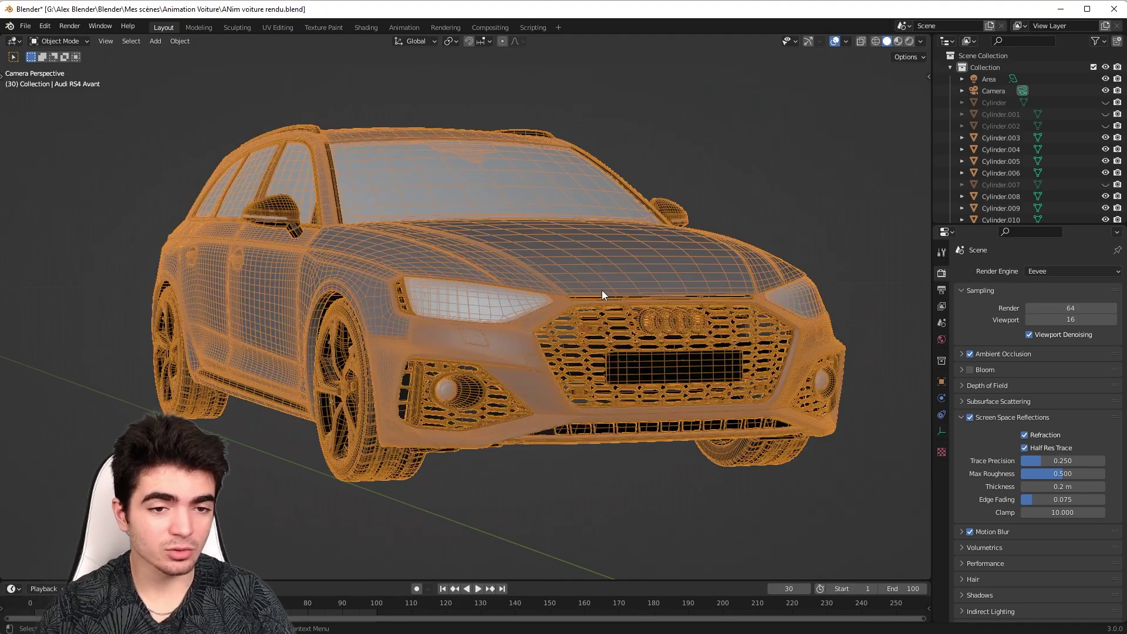
pyautogui.click(835, 185)
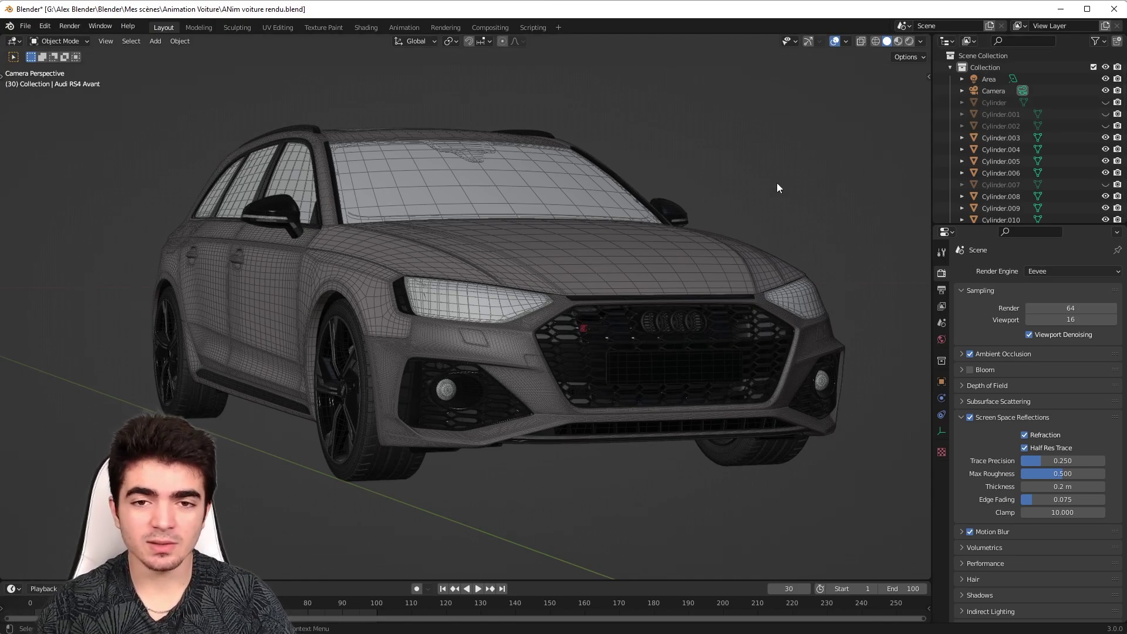
pyautogui.scroll(-5, 776, 182)
pyautogui.scroll(3, 755, 191)
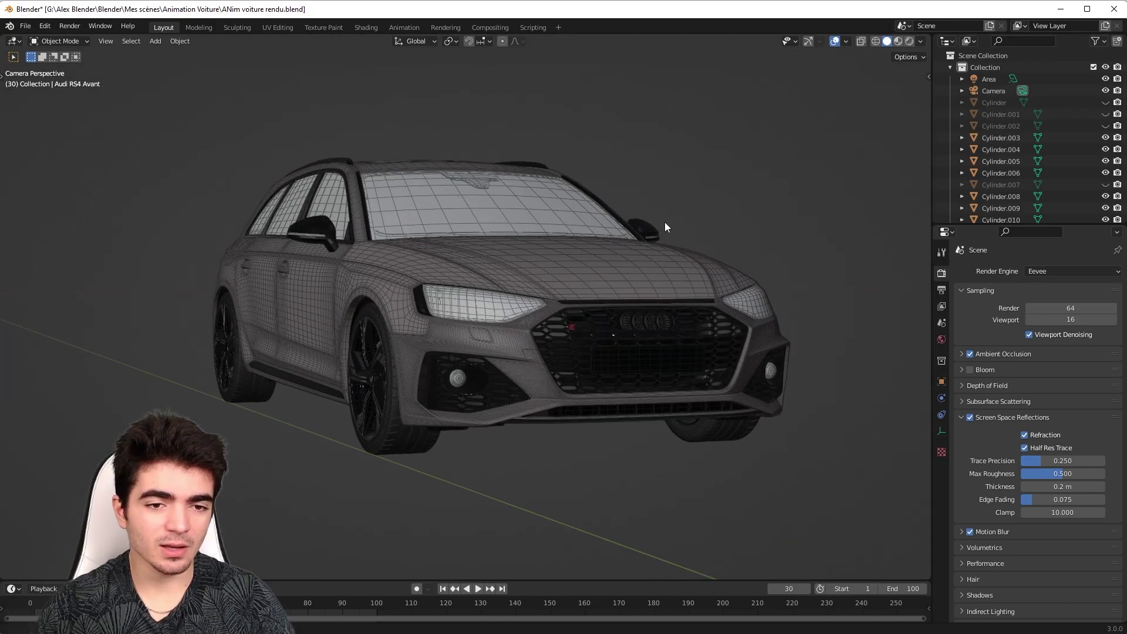
pyautogui.scroll(-3, 740, 182)
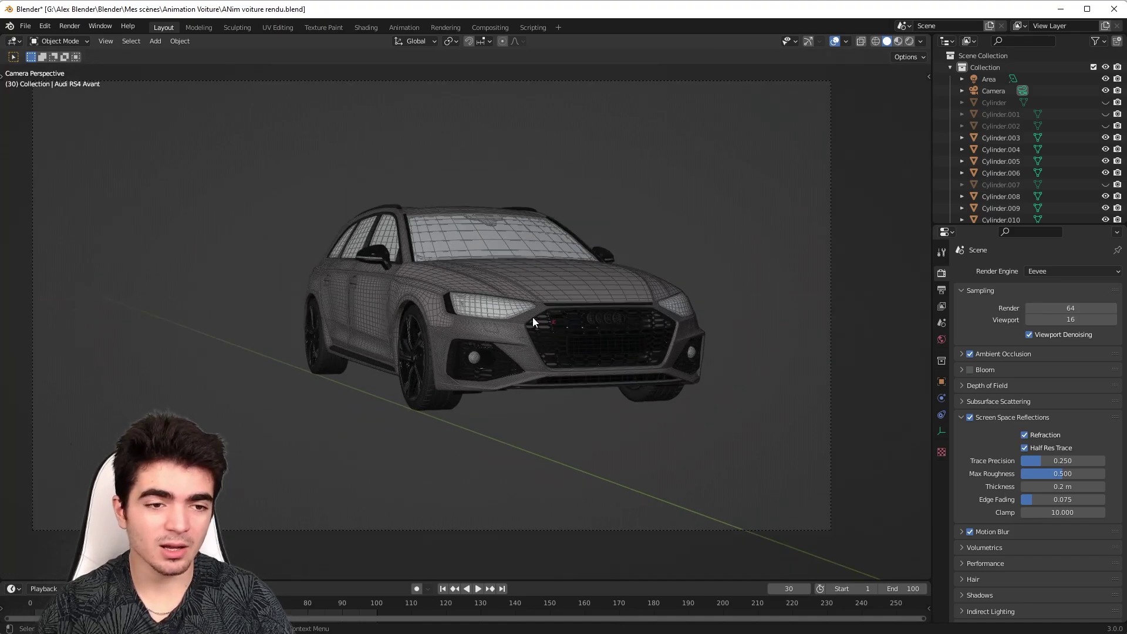
pyautogui.keyDown('shift'); pyautogui.moveTo(533, 317); pyautogui.dragTo(553, 334, button='middle'); pyautogui.keyUp('shift')
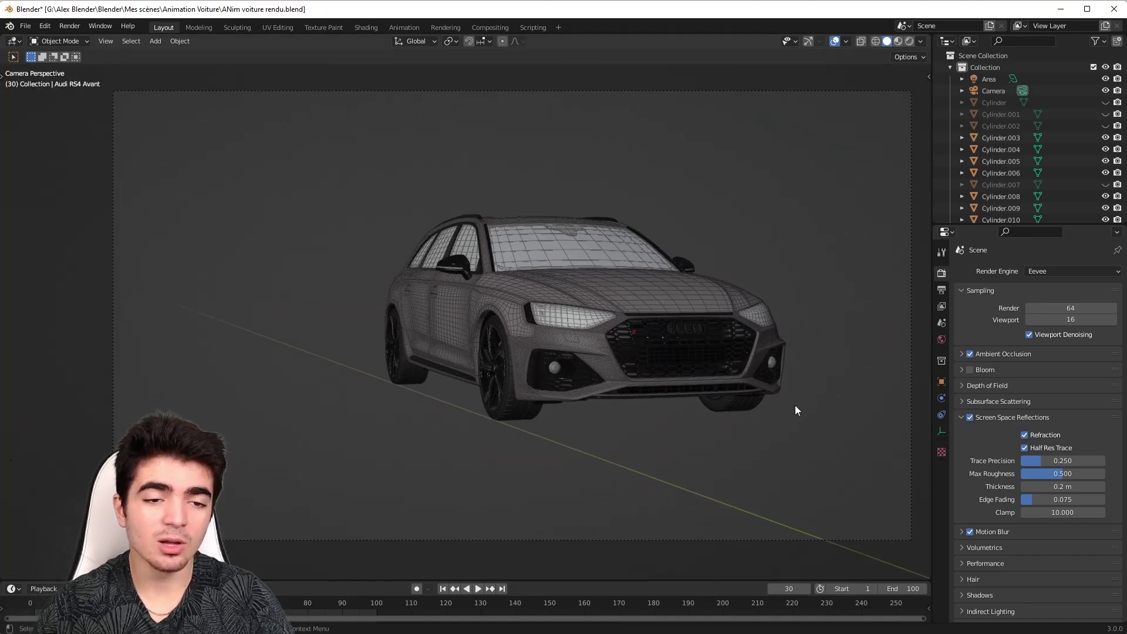
pyautogui.scroll(2, 783, 406)
pyautogui.keyDown('shift'); pyautogui.moveTo(840, 390); pyautogui.dragTo(687, 379, button='middle'); pyautogui.keyUp('shift')
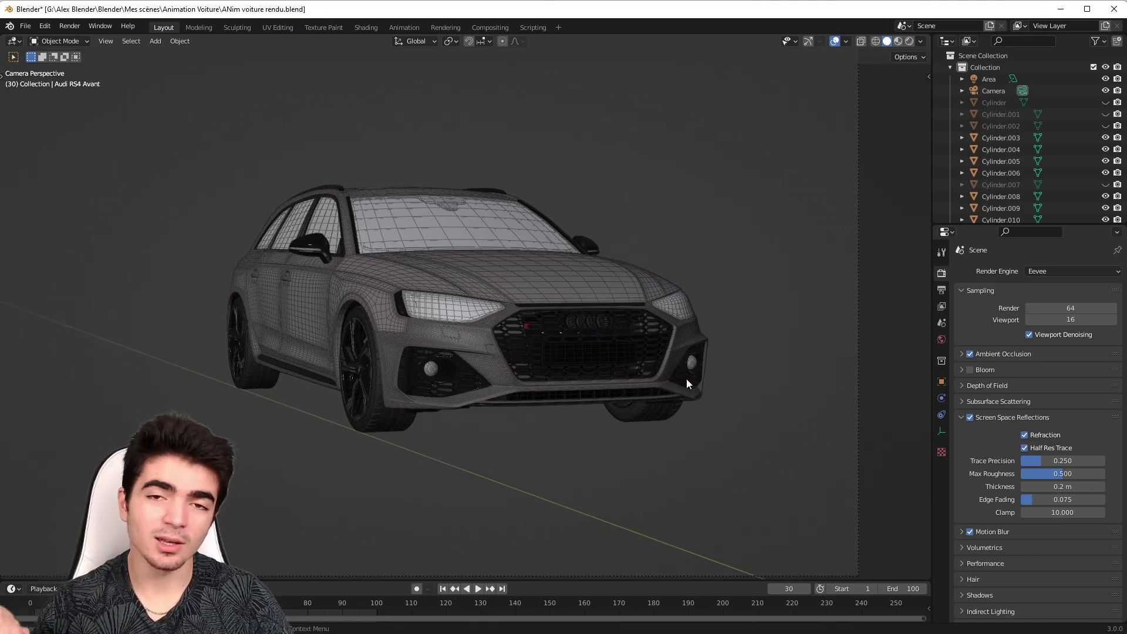
pyautogui.scroll(2, 671, 368)
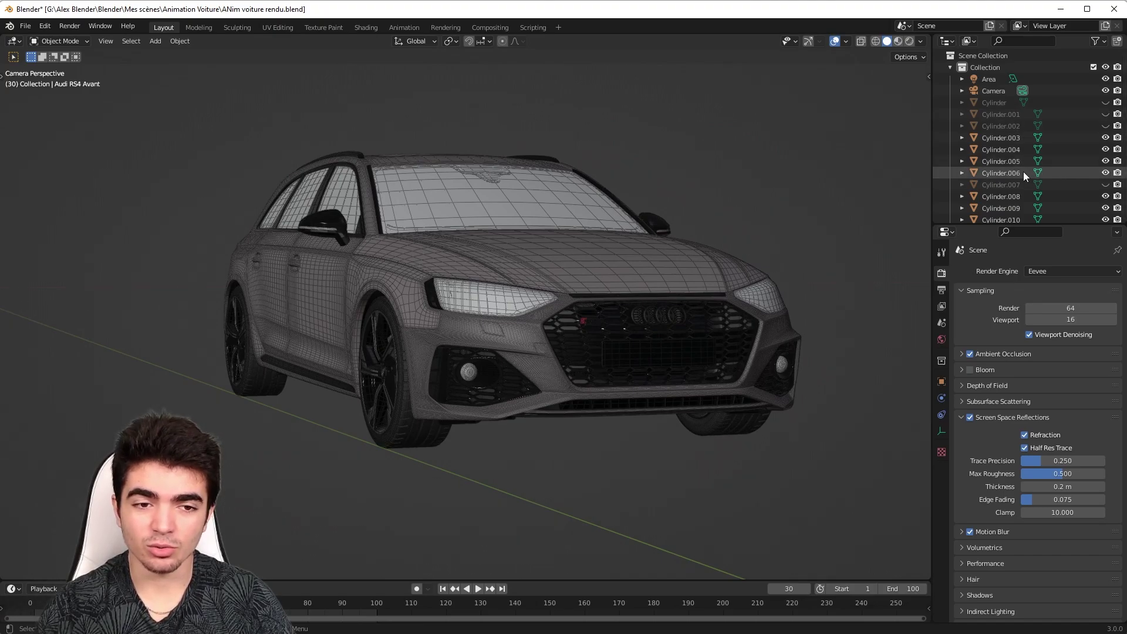
pyautogui.scroll(-1, 1033, 194)
pyautogui.scroll(-3, 486, 361)
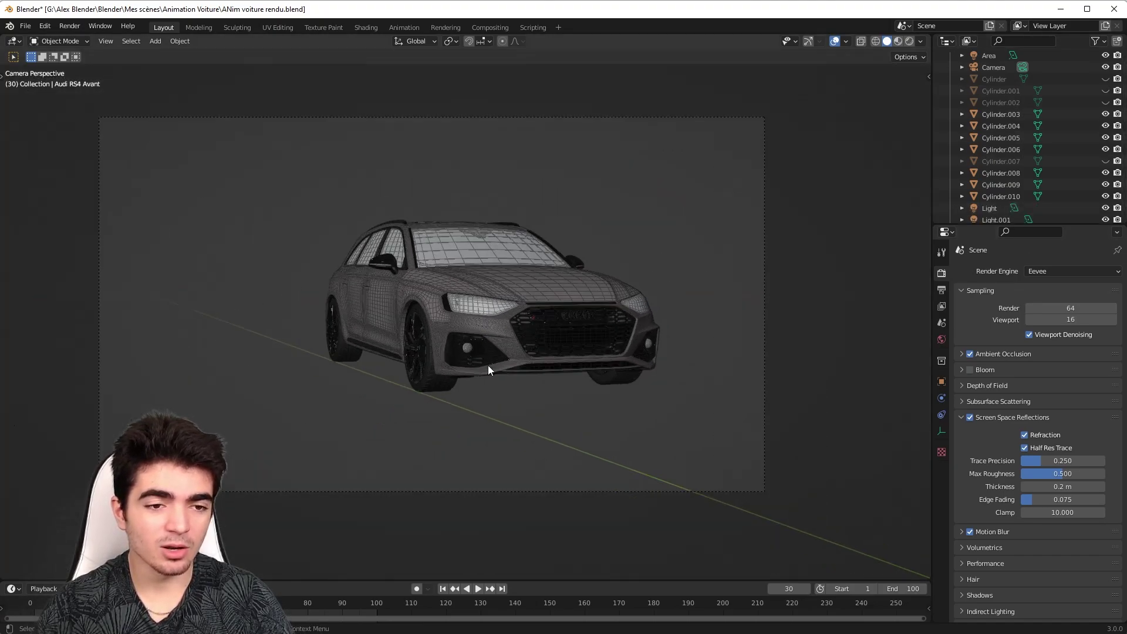
pyautogui.scroll(3, 489, 367)
pyautogui.keyDown('shift'); pyautogui.moveTo(560, 328); pyautogui.dragTo(578, 314, button='middle'); pyautogui.keyUp('shift')
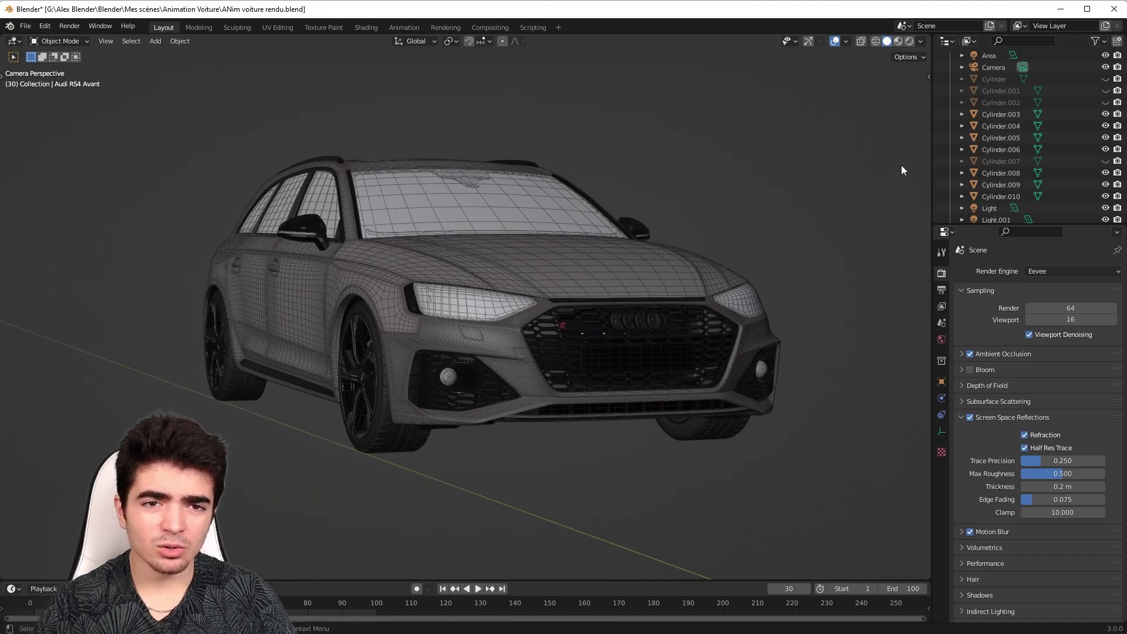
# - Toggle the wireframe overlay off and on to compare, panning along the car's side
pyautogui.click(846, 41)
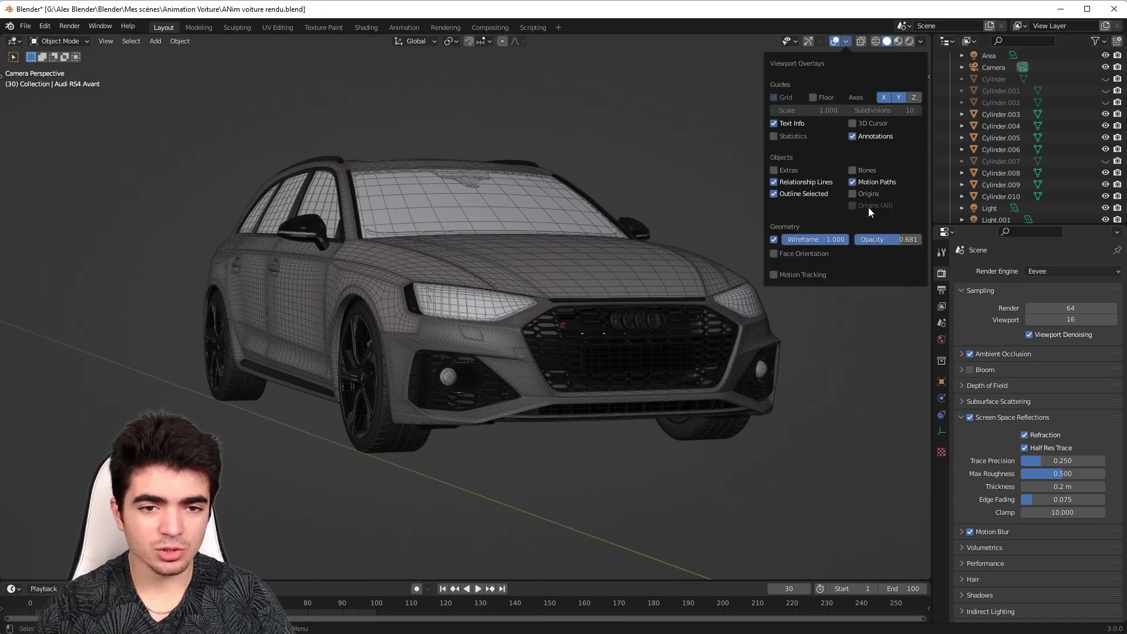
pyautogui.click(773, 240)
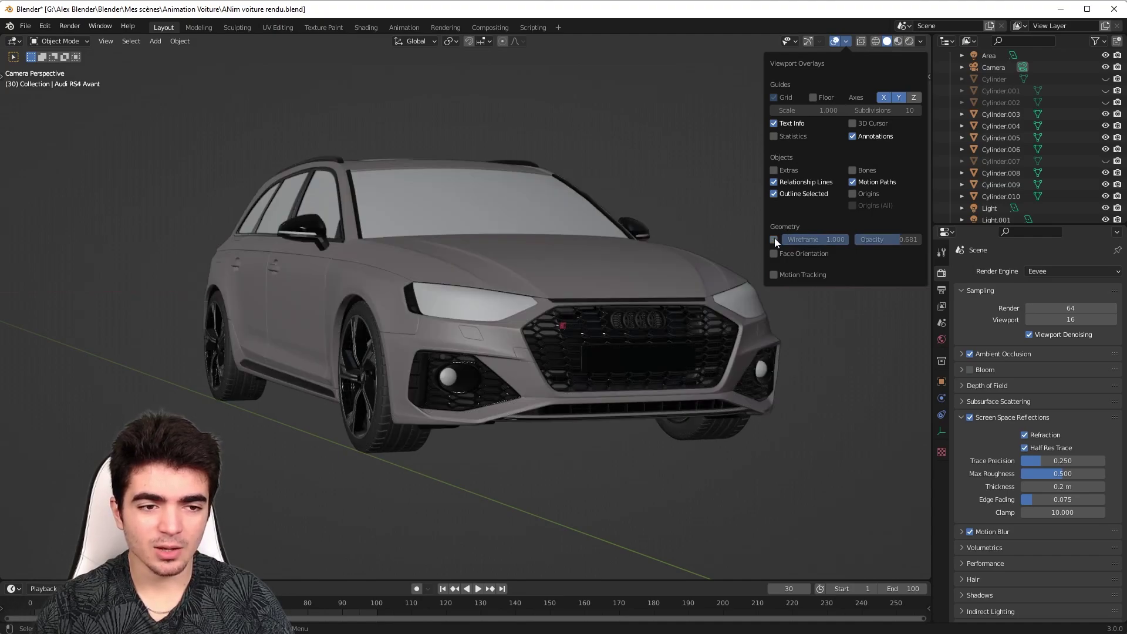
pyautogui.click(775, 238)
pyautogui.scroll(5, 521, 241)
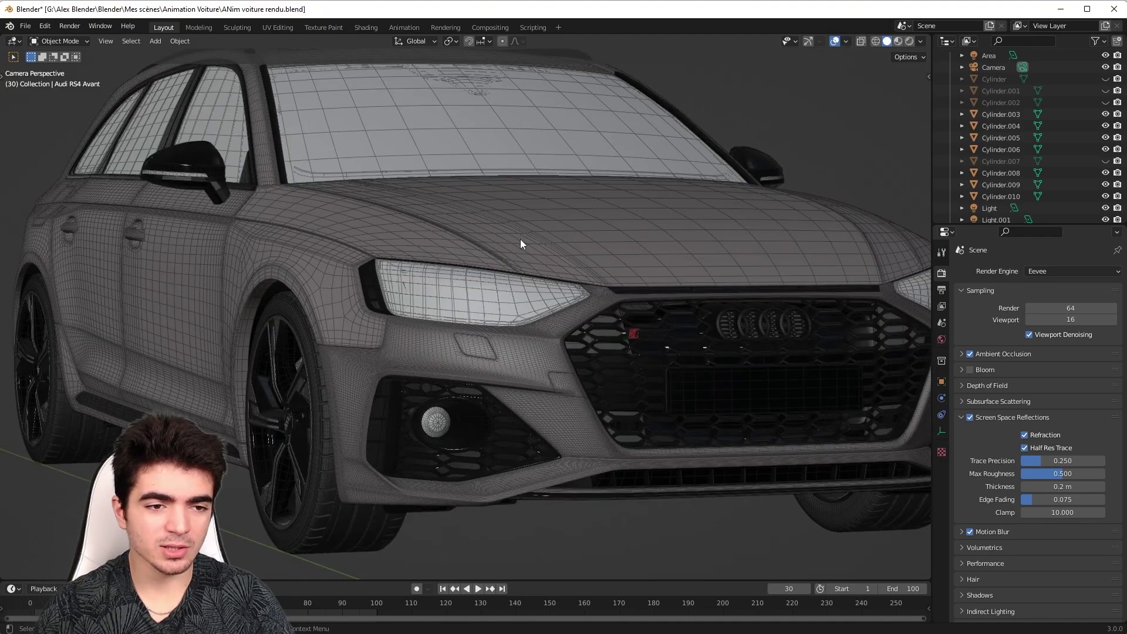
pyautogui.keyDown('shift'); pyautogui.moveTo(466, 211); pyautogui.dragTo(748, 300, button='middle'); pyautogui.keyUp('shift')
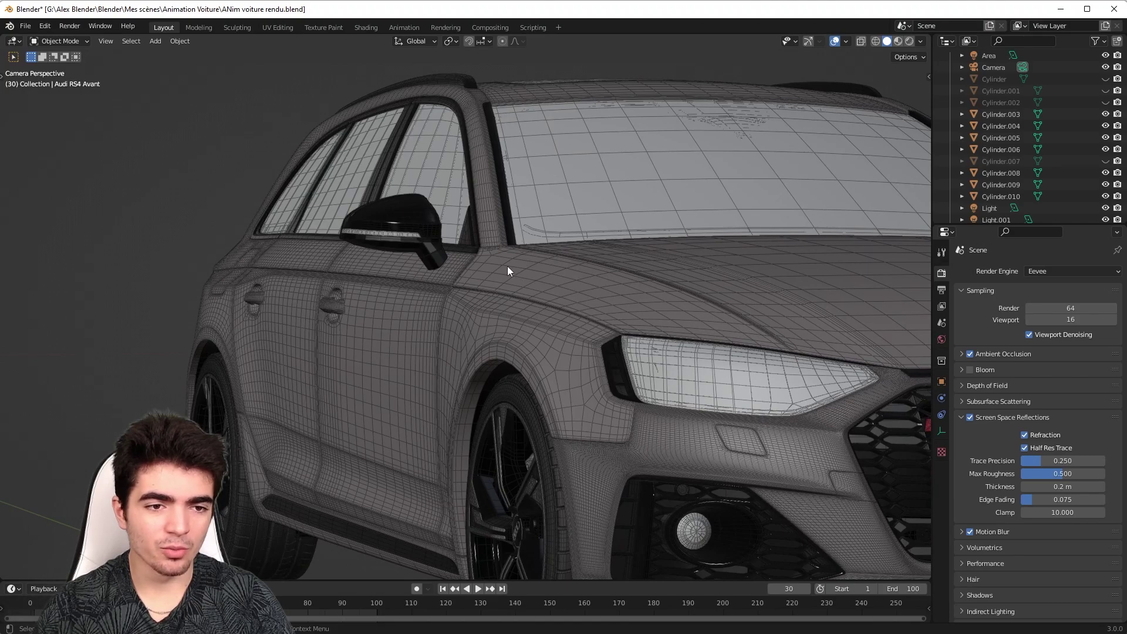
pyautogui.scroll(-5, 708, 291)
pyautogui.scroll(3, 699, 293)
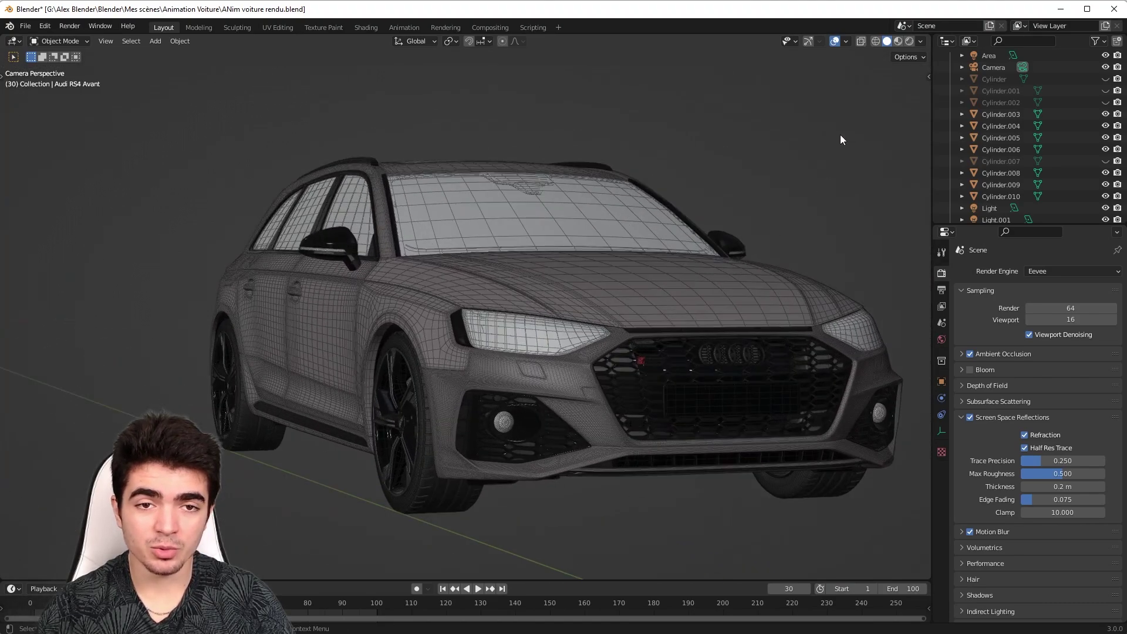
# - Lower the wireframe overlay strength to about 0.698
pyautogui.click(844, 42)
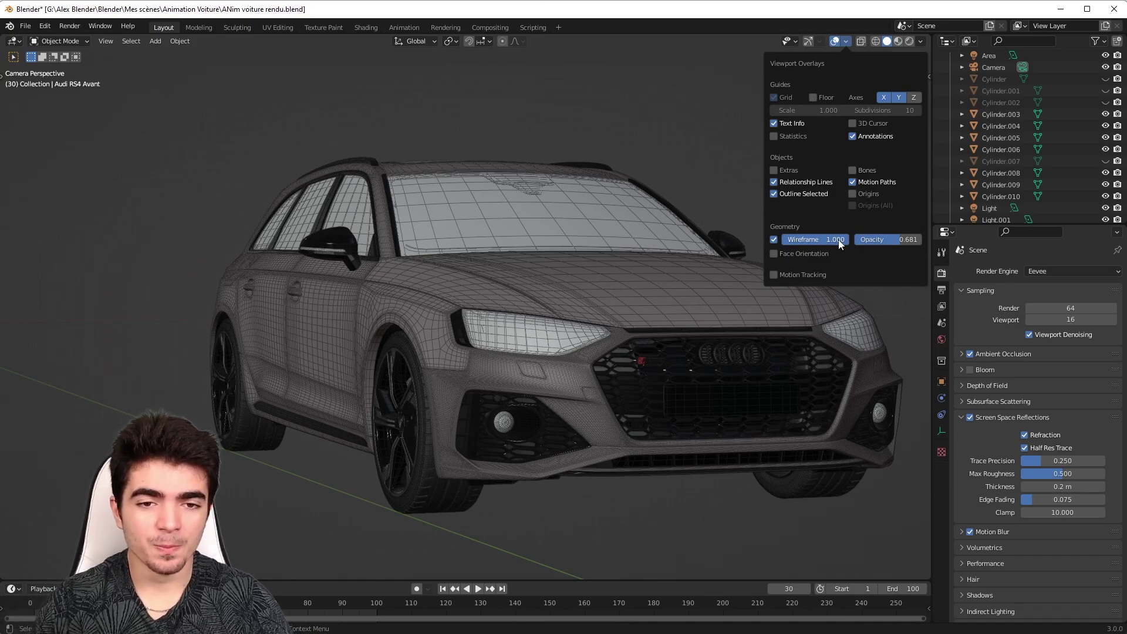
pyautogui.moveTo(839, 240); pyautogui.dragTo(794, 240)
pyautogui.scroll(4, 378, 351)
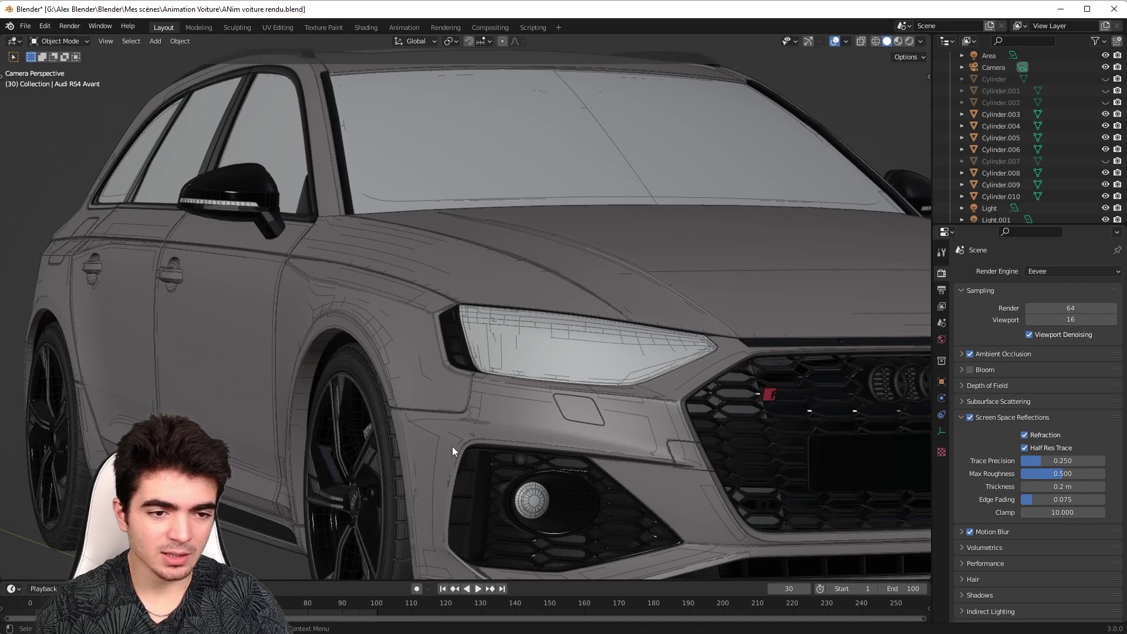
pyautogui.scroll(-3, 458, 438)
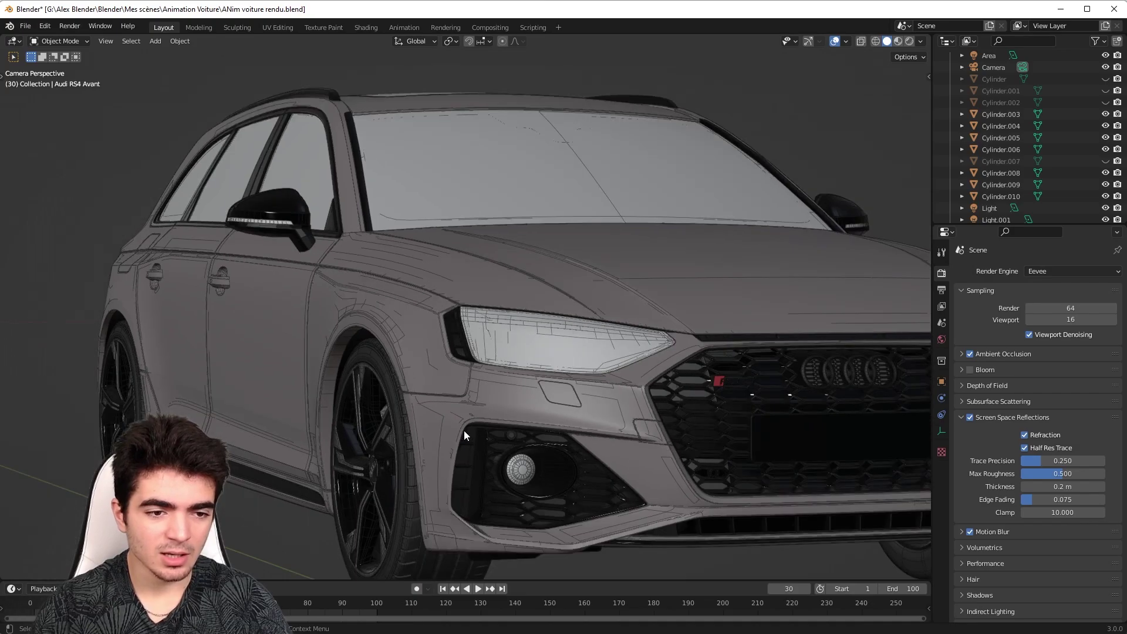
pyautogui.scroll(5, 473, 420)
pyautogui.scroll(-5, 494, 398)
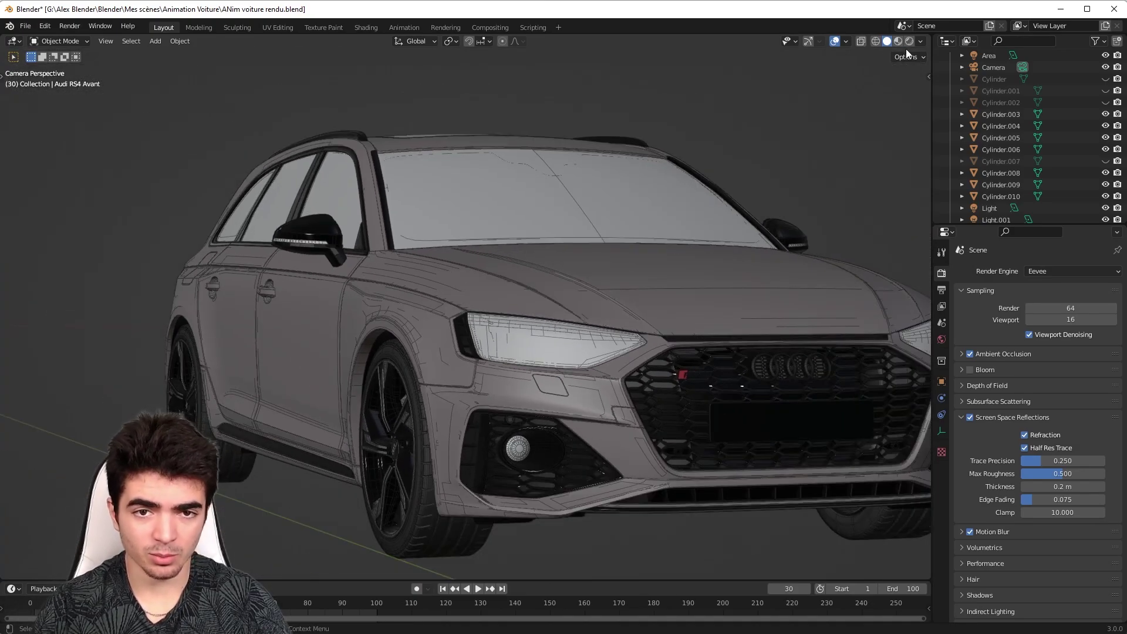
# - Set wireframe strength back to 1.000 and bring its opacity down to about 0.534
pyautogui.click(920, 41)
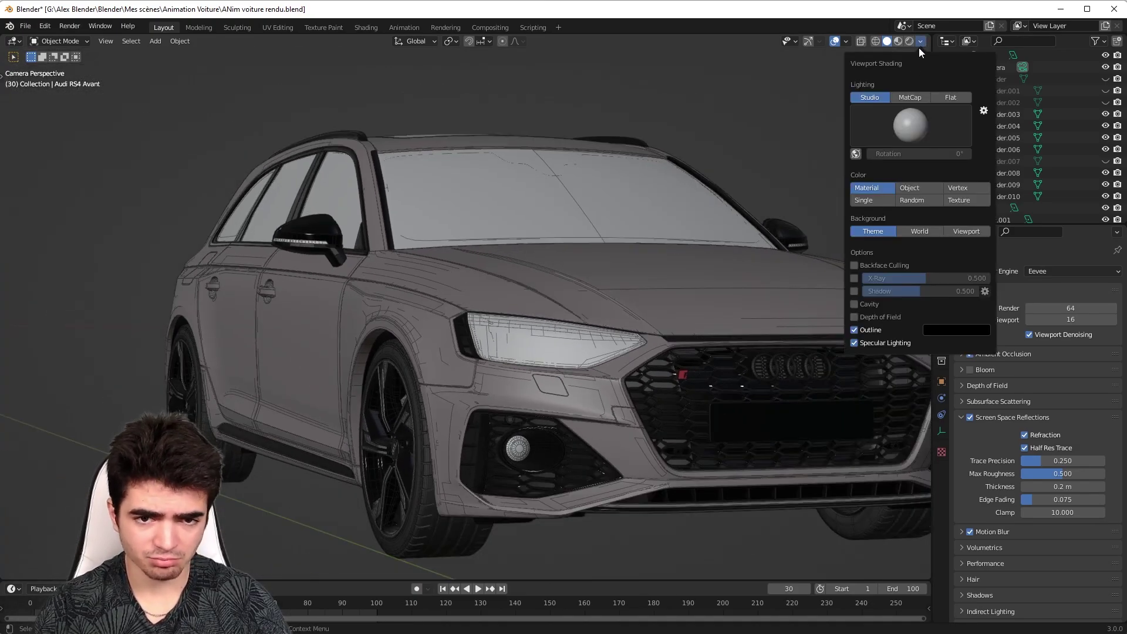
pyautogui.click(848, 42)
pyautogui.moveTo(803, 241); pyautogui.dragTo(846, 240)
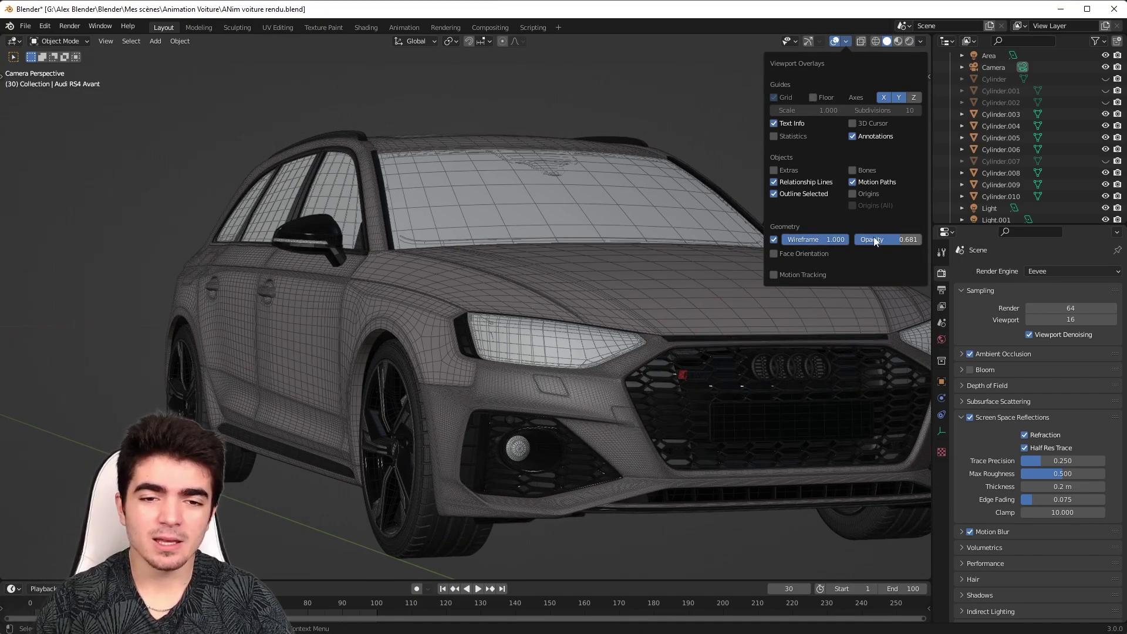
pyautogui.moveTo(896, 241)
pyautogui.mouseDown()
pyautogui.moveTo(866, 242)
pyautogui.moveTo(921, 242)
pyautogui.mouseUp()
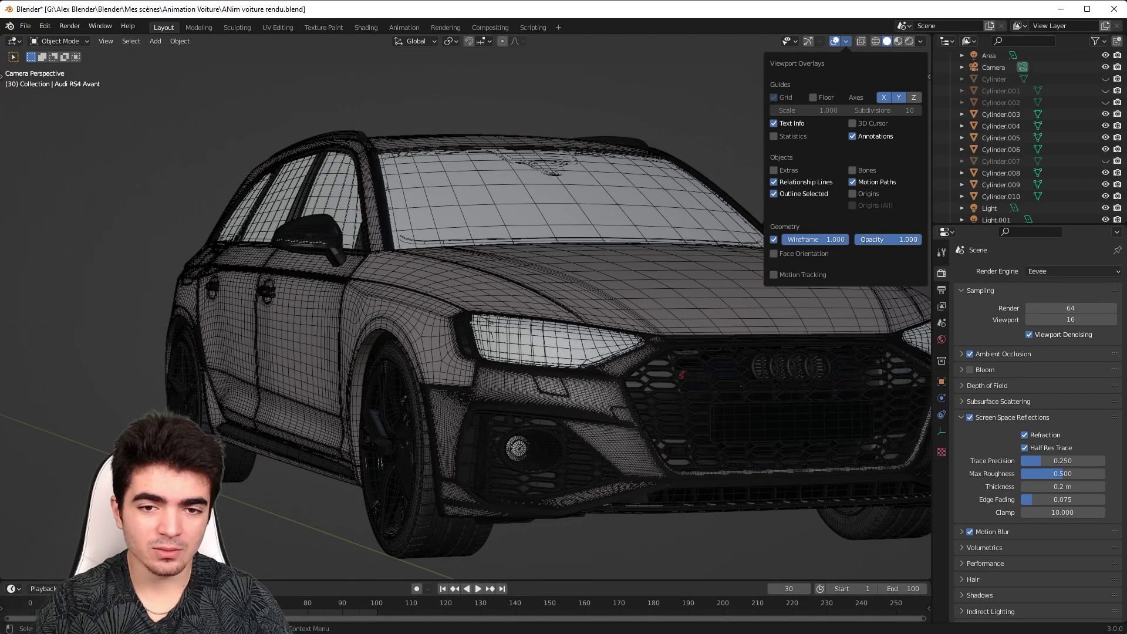
pyautogui.click(846, 41)
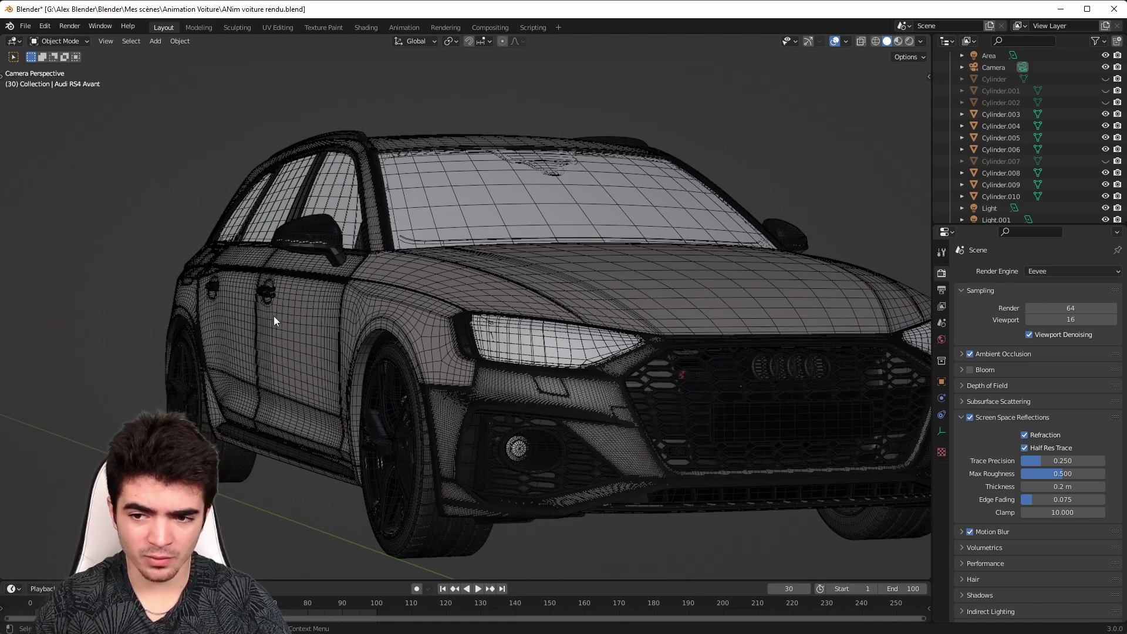
pyautogui.click(847, 41)
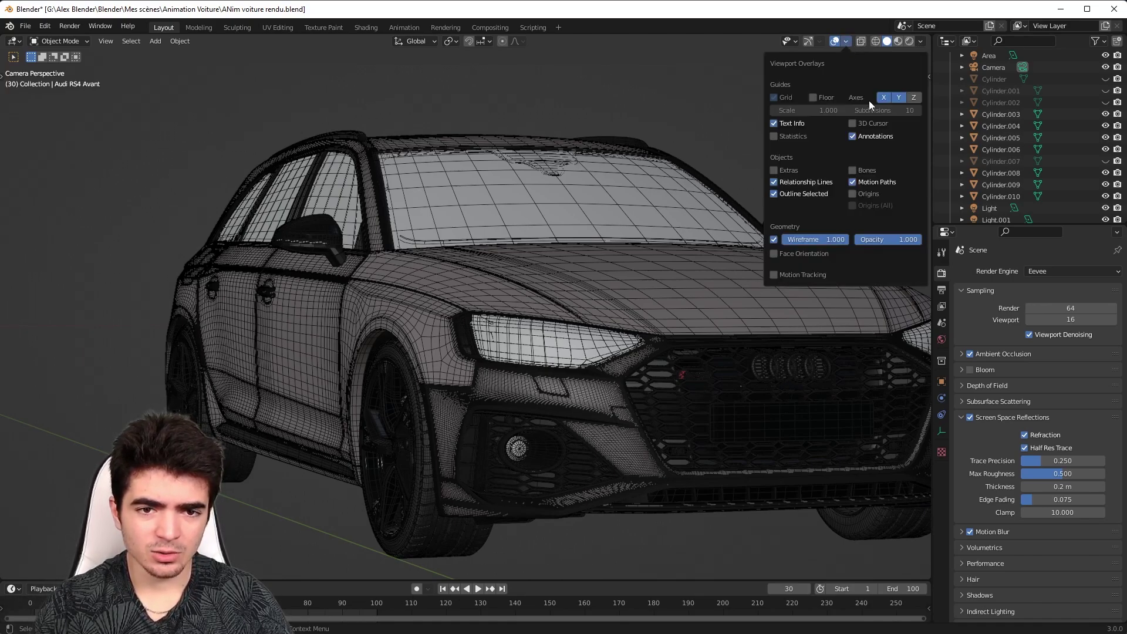
pyautogui.moveTo(916, 243); pyautogui.dragTo(883, 243)
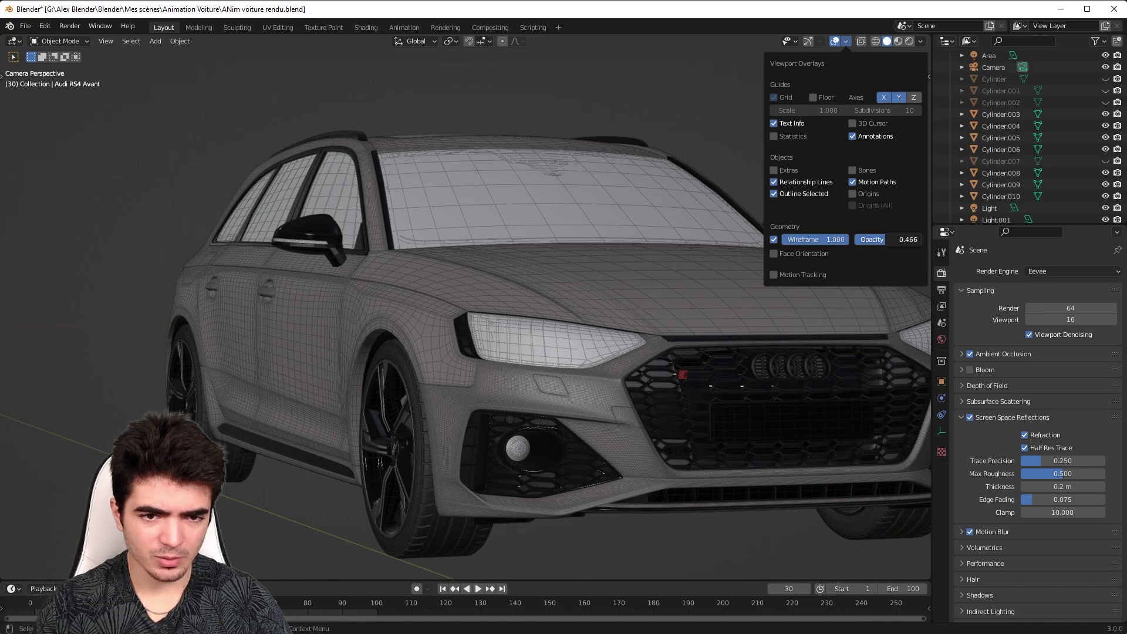
pyautogui.moveTo(898, 240); pyautogui.dragTo(907, 240)
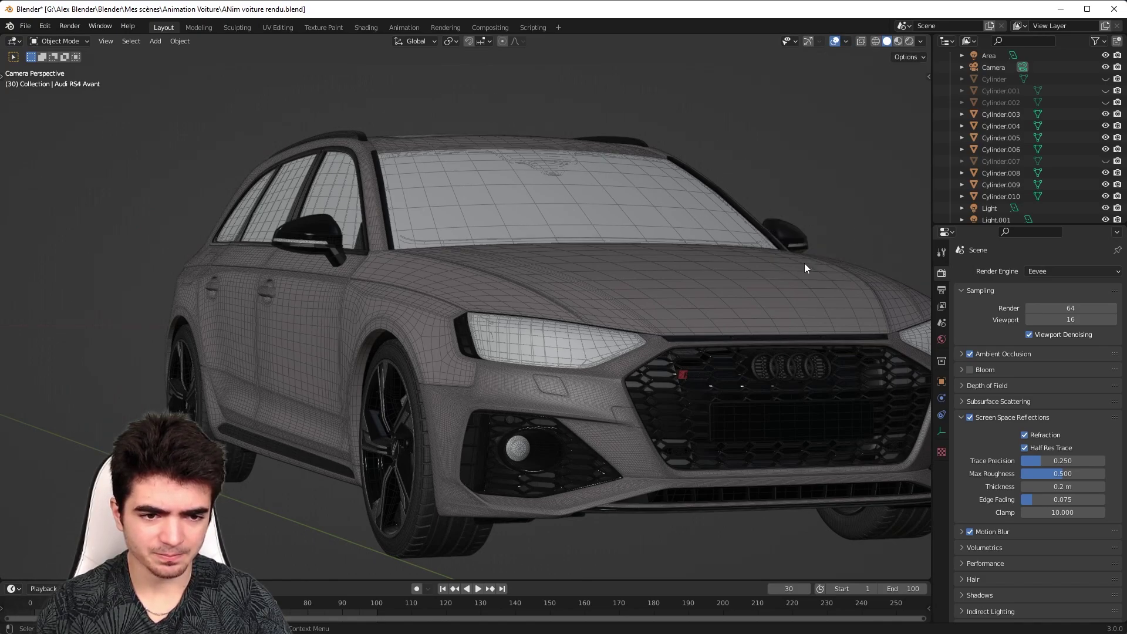
pyautogui.scroll(-2, 763, 221)
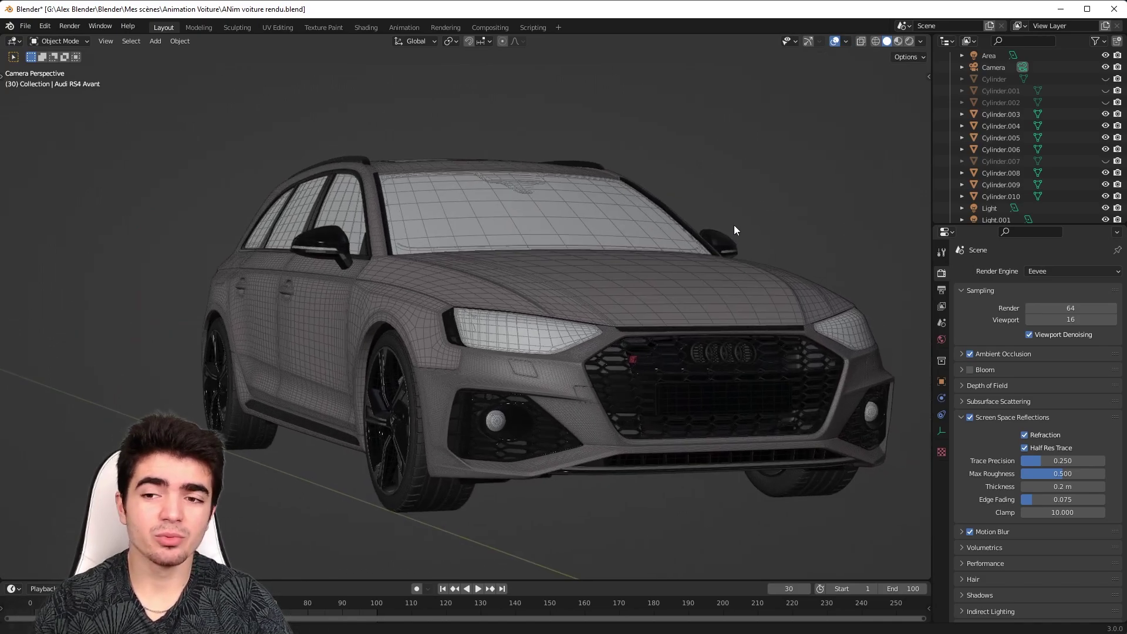
# - Uncheck Floor under Guides in the Viewport Overlays so the grid disappears
pyautogui.click(846, 42)
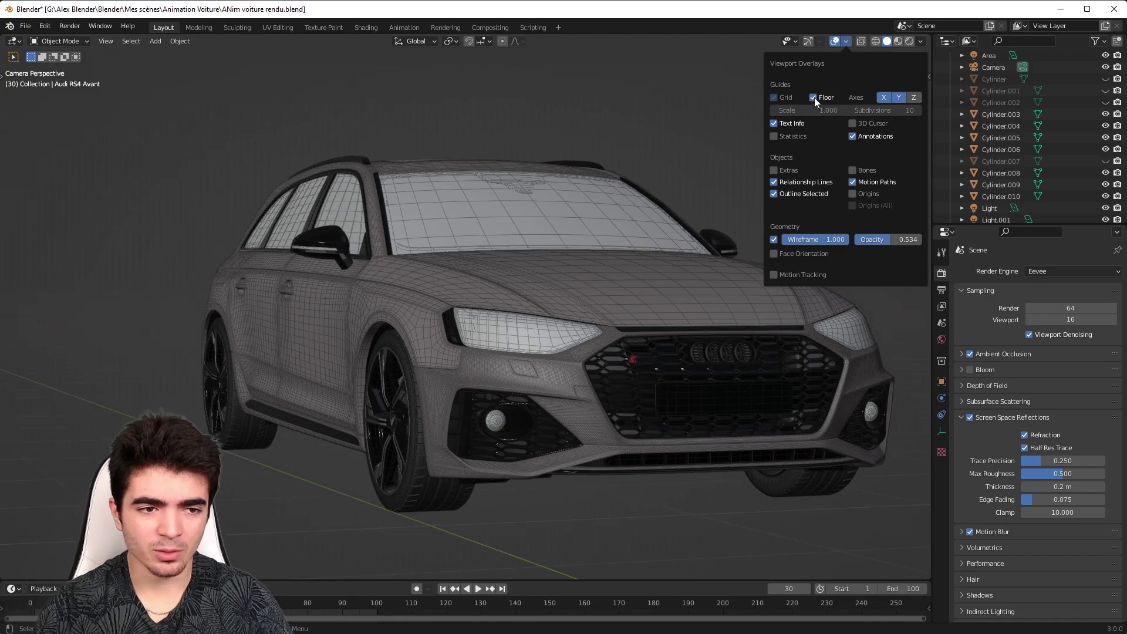
pyautogui.scroll(-3, 536, 368)
pyautogui.scroll(5, 537, 368)
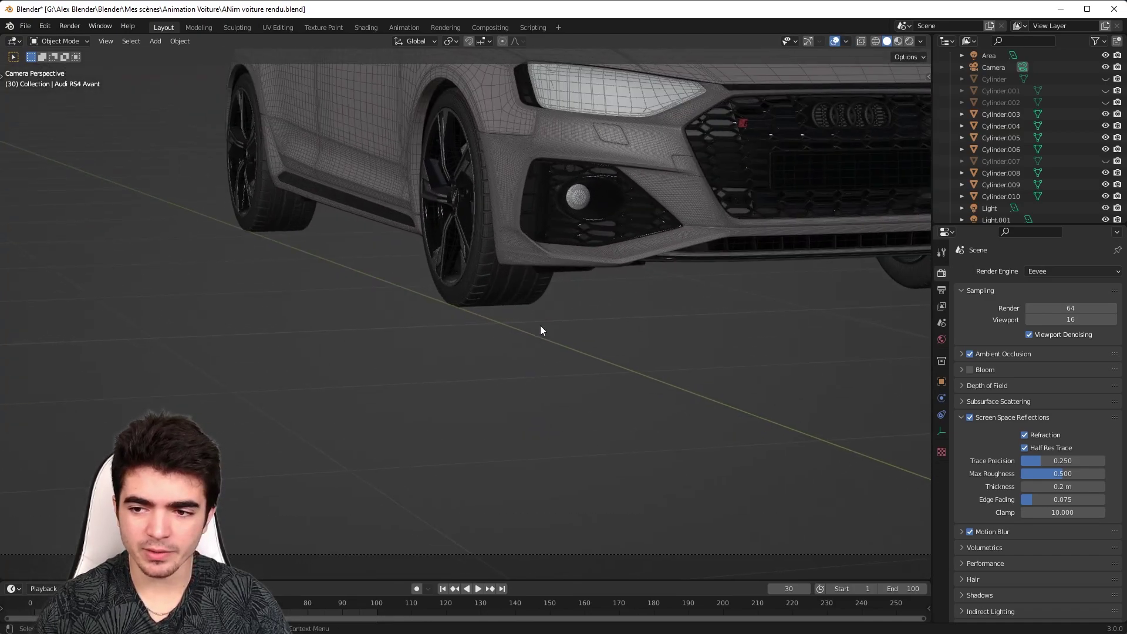
pyautogui.scroll(-1, 501, 213)
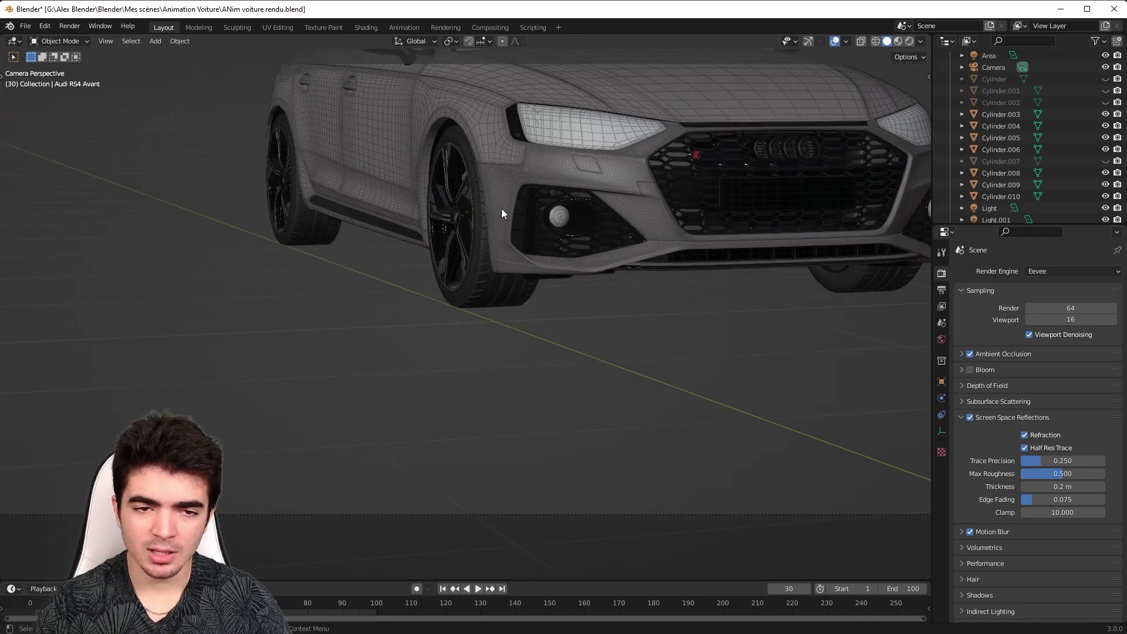
pyautogui.scroll(-3, 501, 213)
pyautogui.scroll(1, 460, 244)
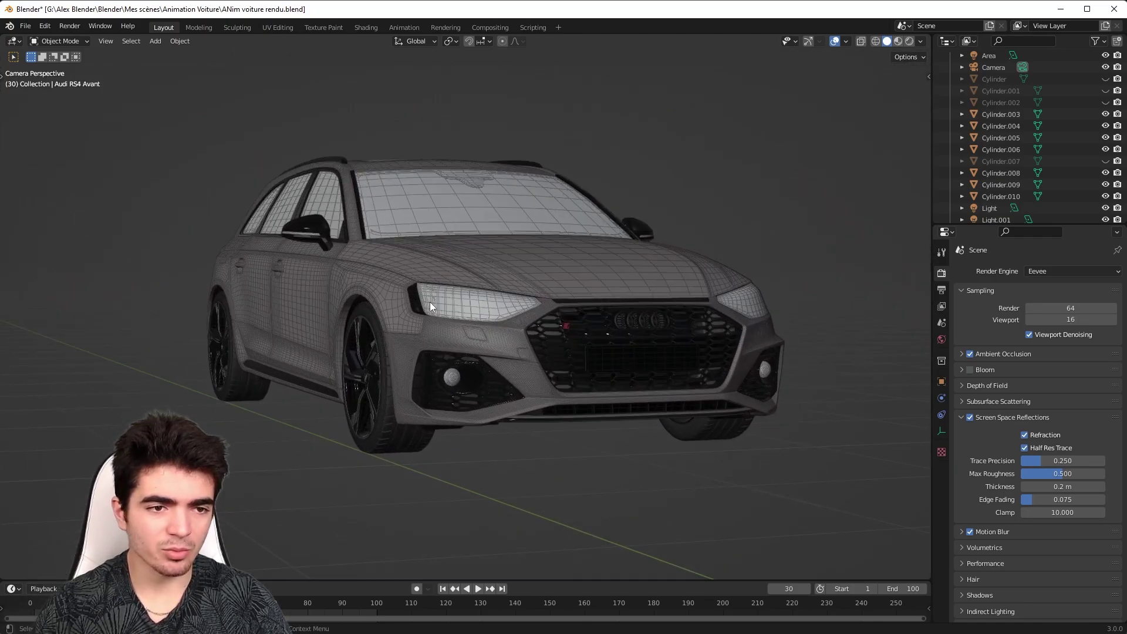
pyautogui.scroll(1, 491, 270)
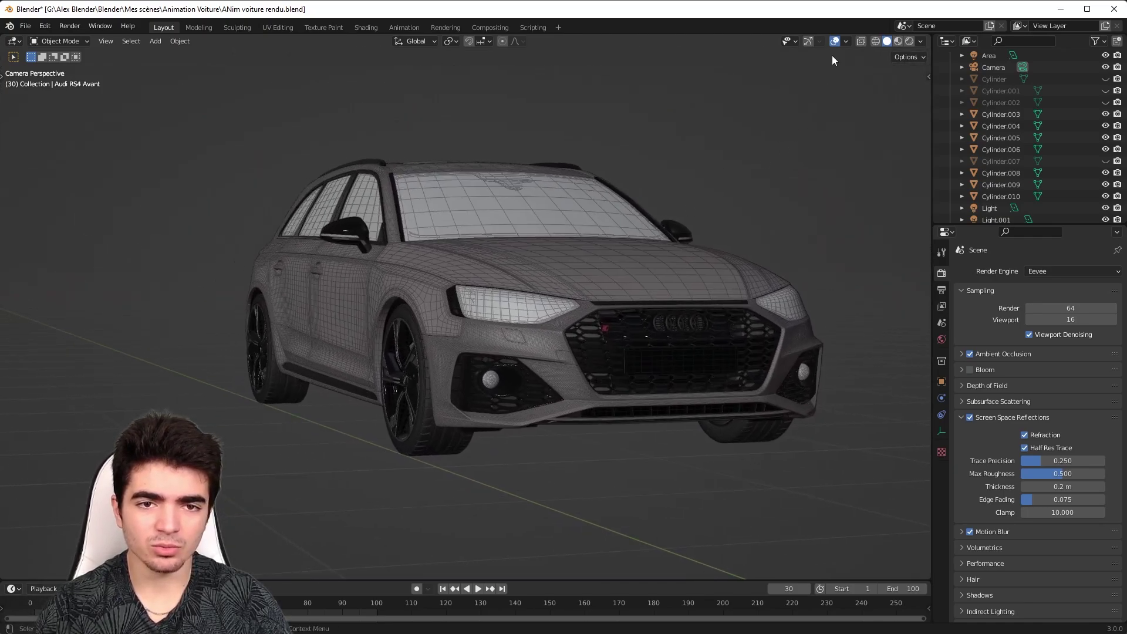
pyautogui.click(846, 43)
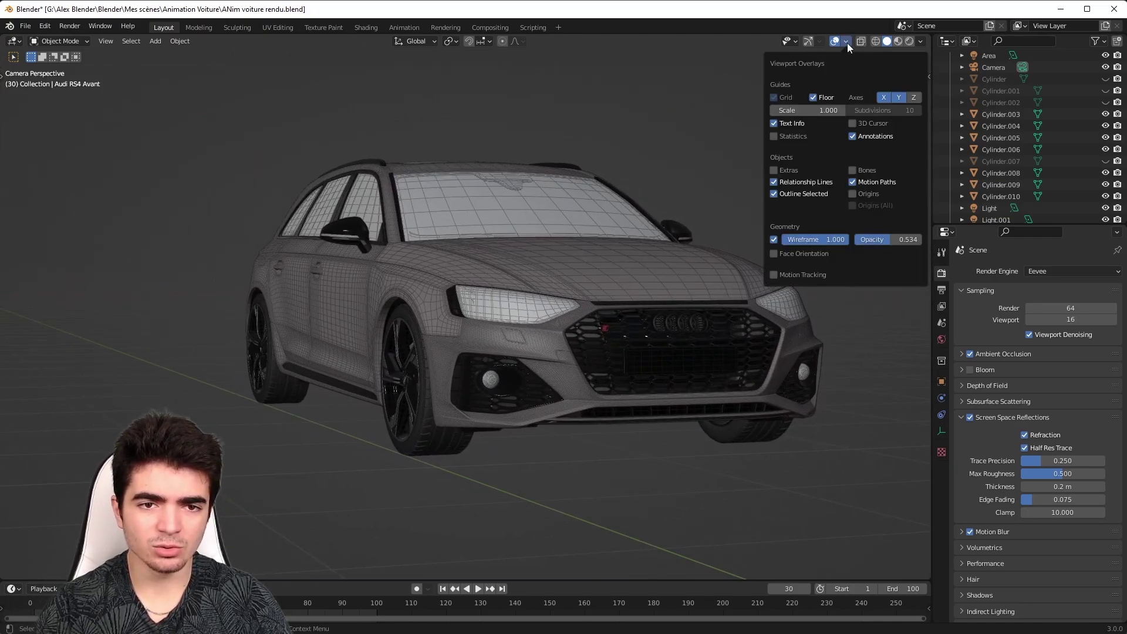
pyautogui.click(812, 98)
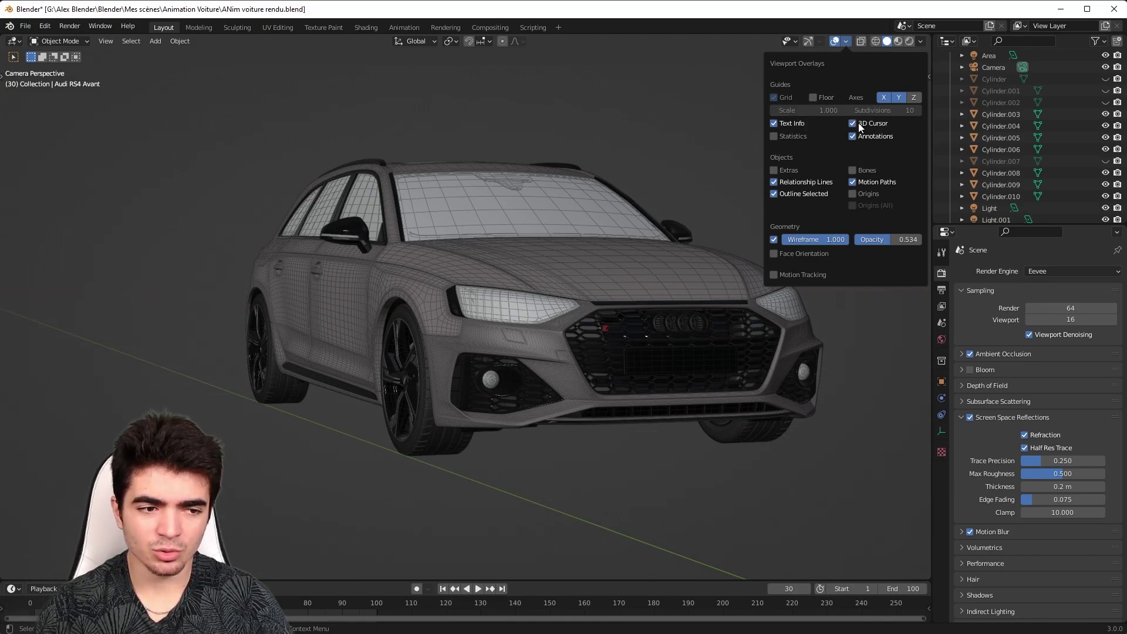
pyautogui.scroll(-3, 277, 421)
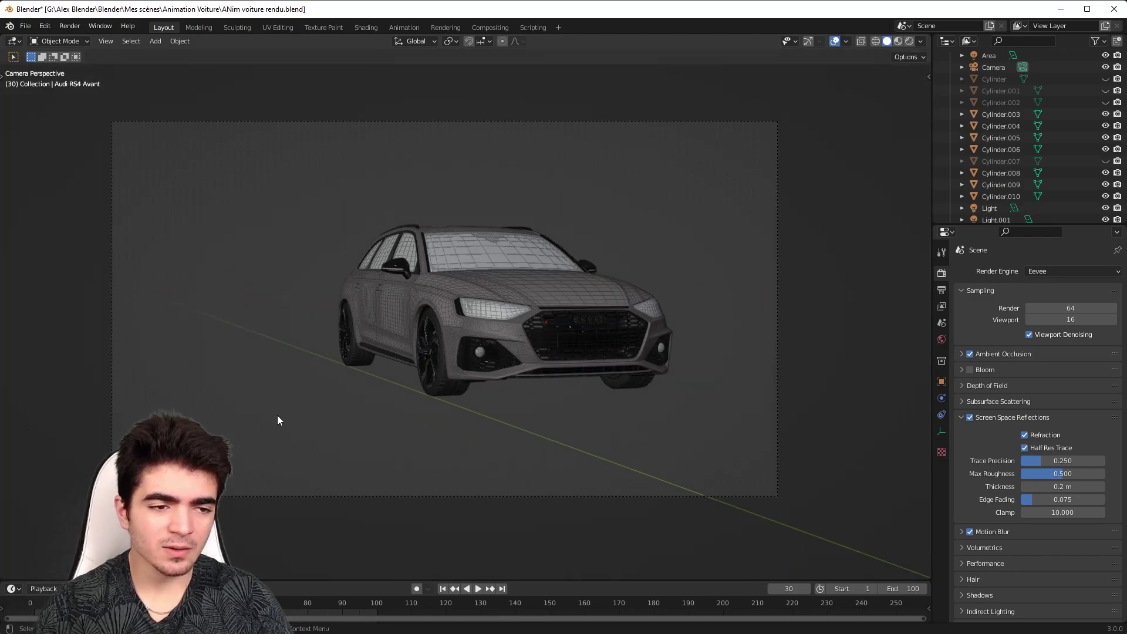
pyautogui.scroll(3, 328, 421)
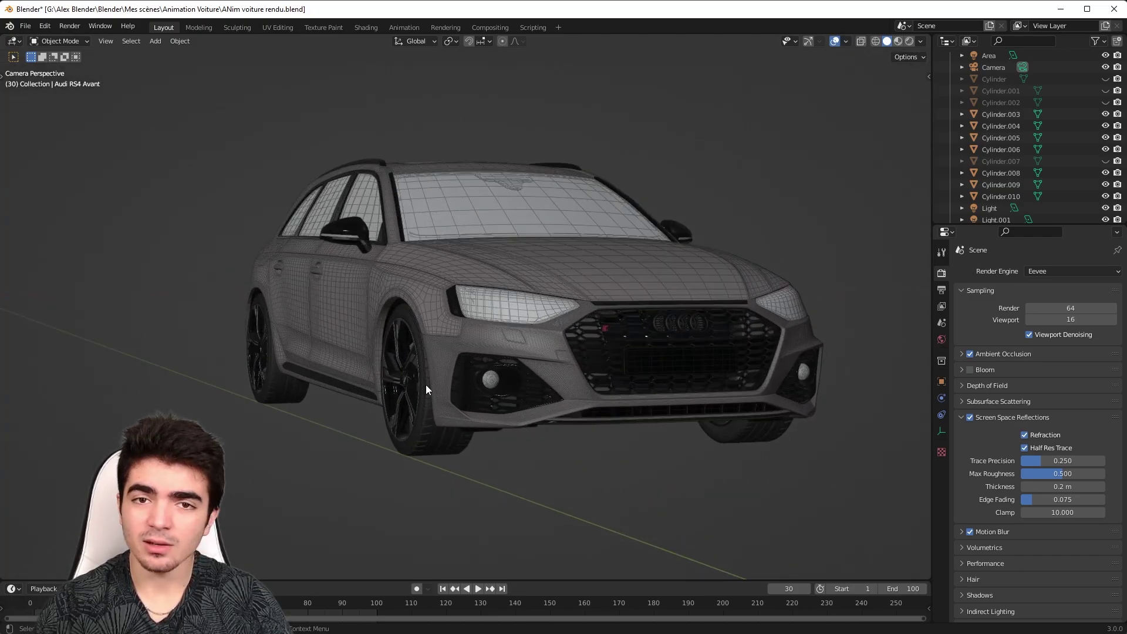
# - Select the Audi, make a Viewport Render Image, then shrink and close the render window
pyautogui.click(521, 341)
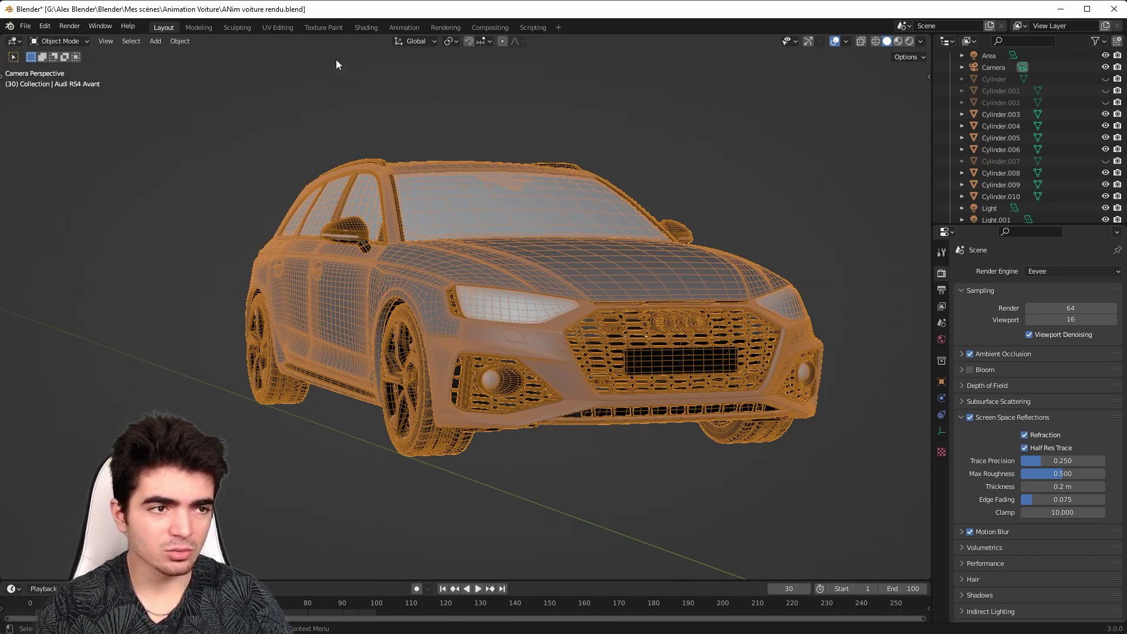
pyautogui.click(104, 42)
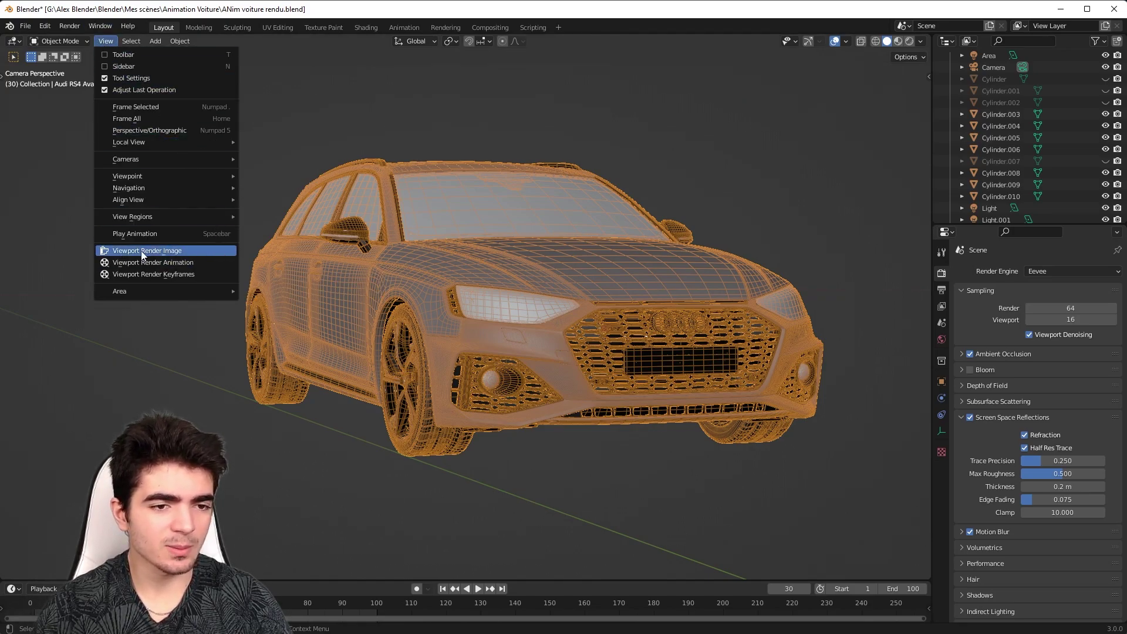
pyautogui.click(221, 262)
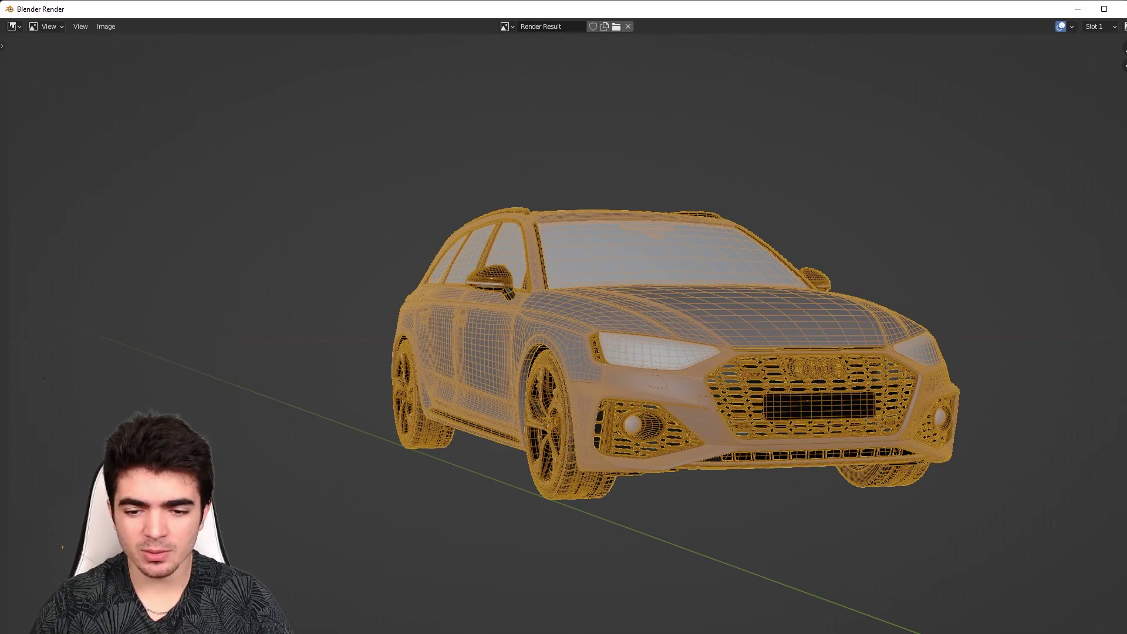
pyautogui.click(1104, 9)
pyautogui.moveTo(1008, 610); pyautogui.dragTo(862, 595)
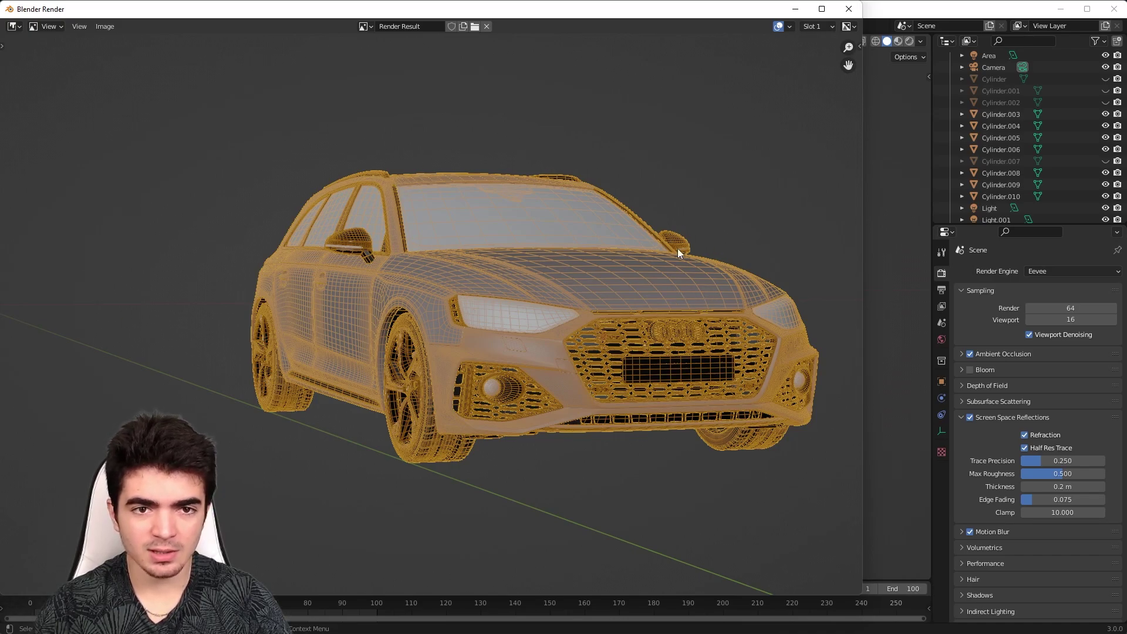
pyautogui.click(847, 9)
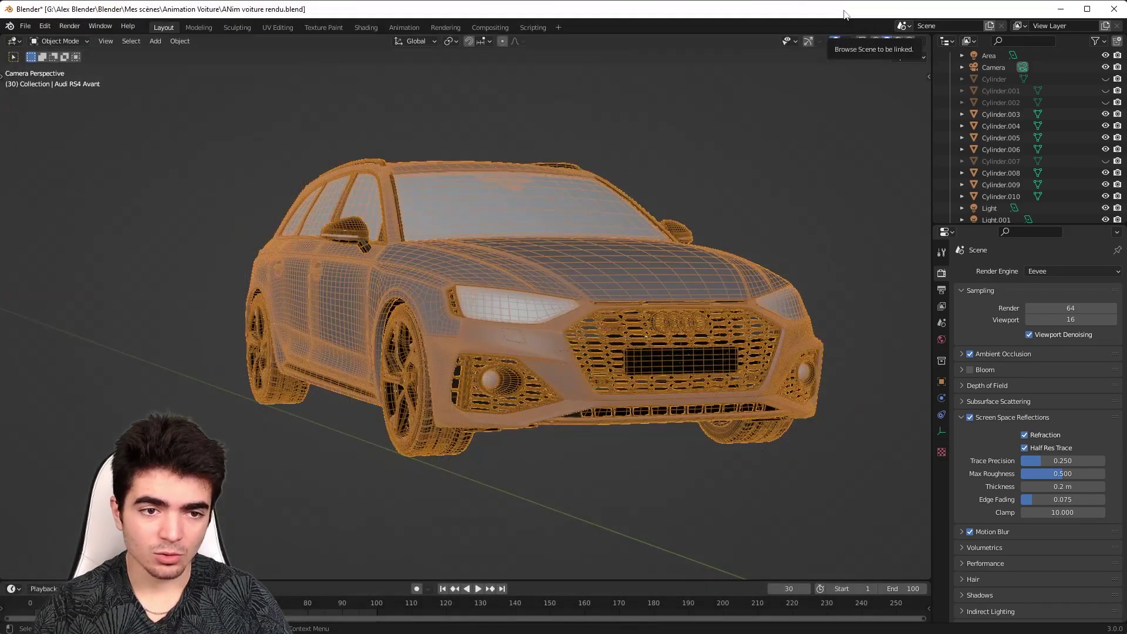
# - Deselect the Audi, make another Viewport Render Image, then shrink and close its window
pyautogui.click(720, 170)
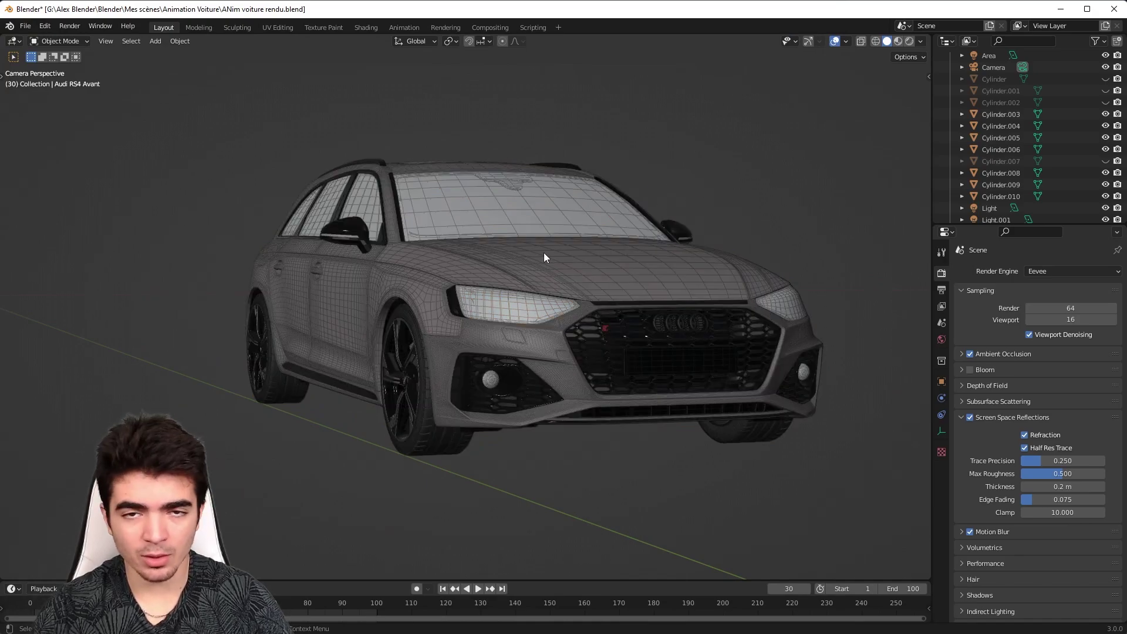
pyautogui.click(104, 41)
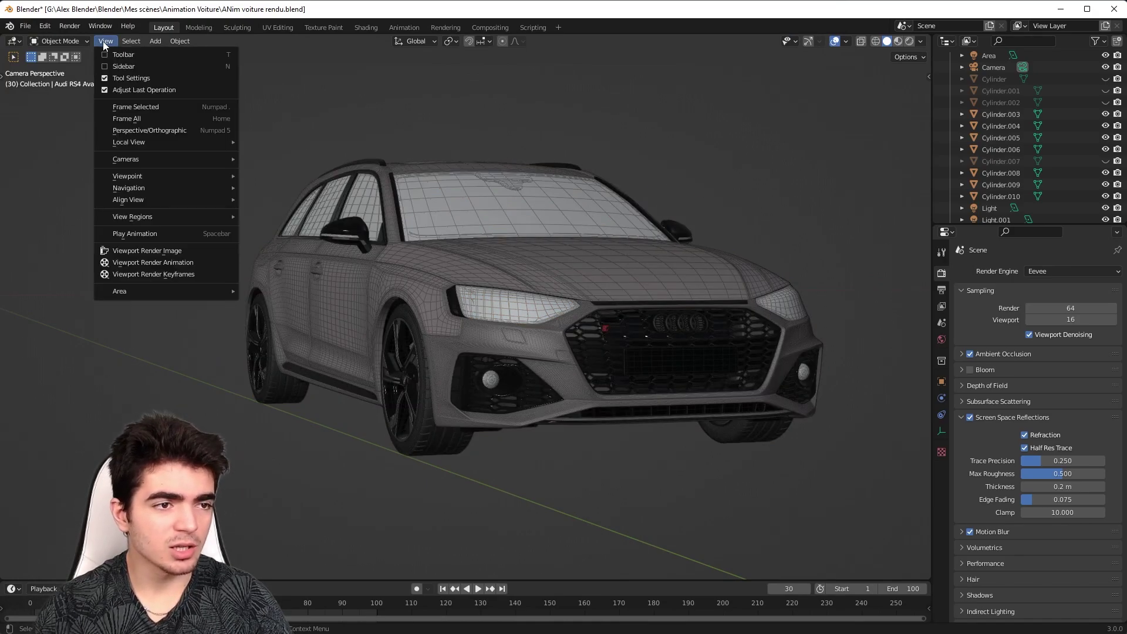
pyautogui.click(135, 250)
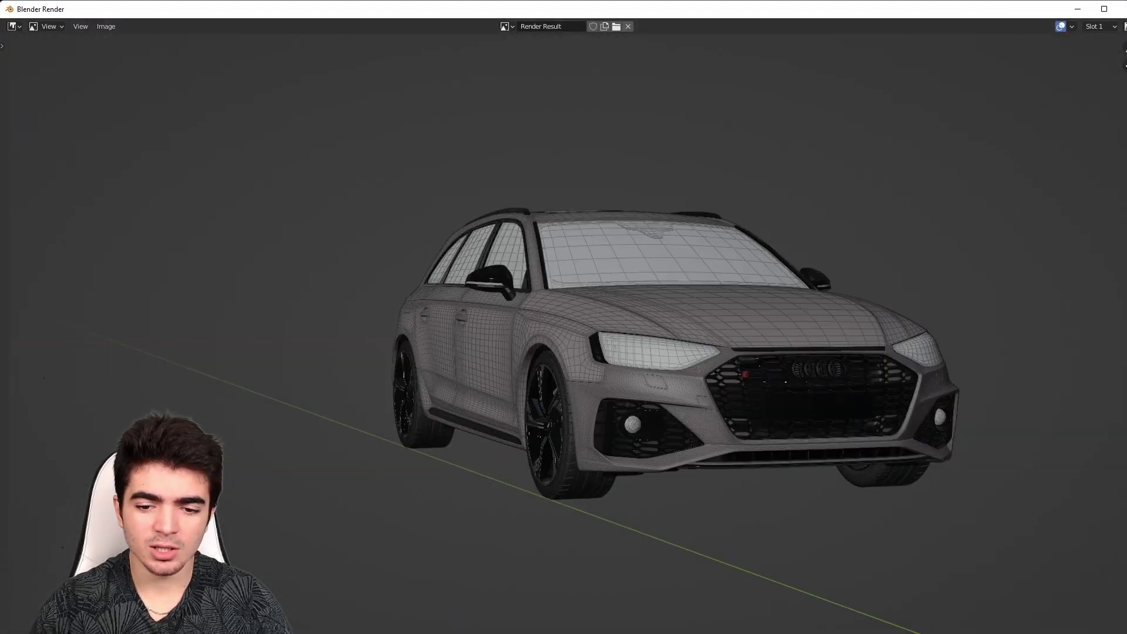
pyautogui.moveTo(1124, 631); pyautogui.dragTo(883, 551)
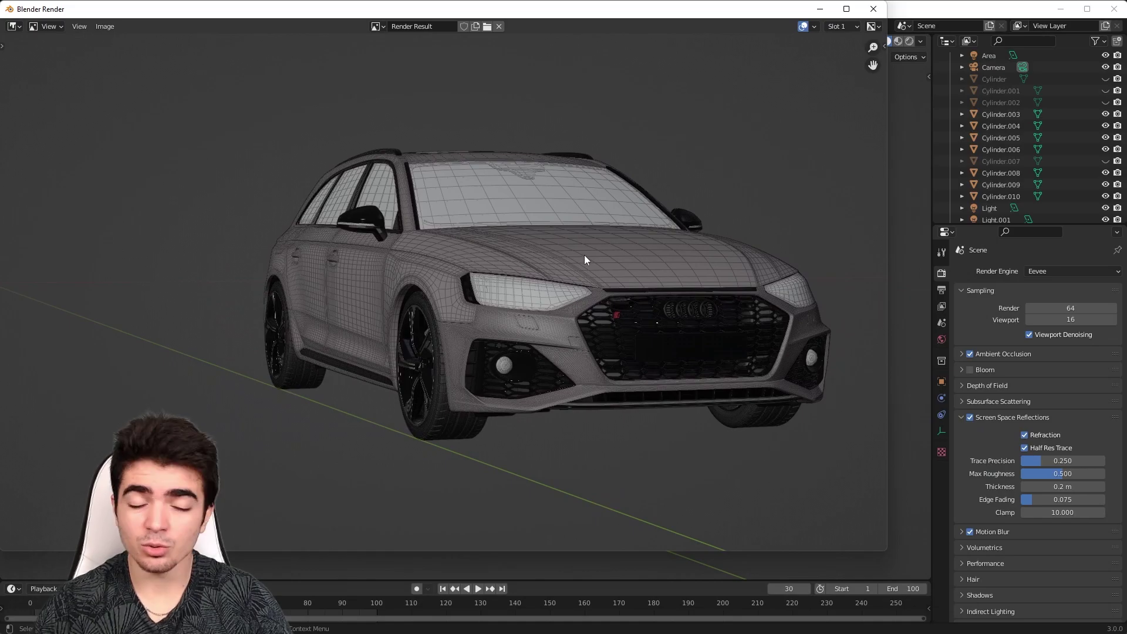
pyautogui.click(874, 8)
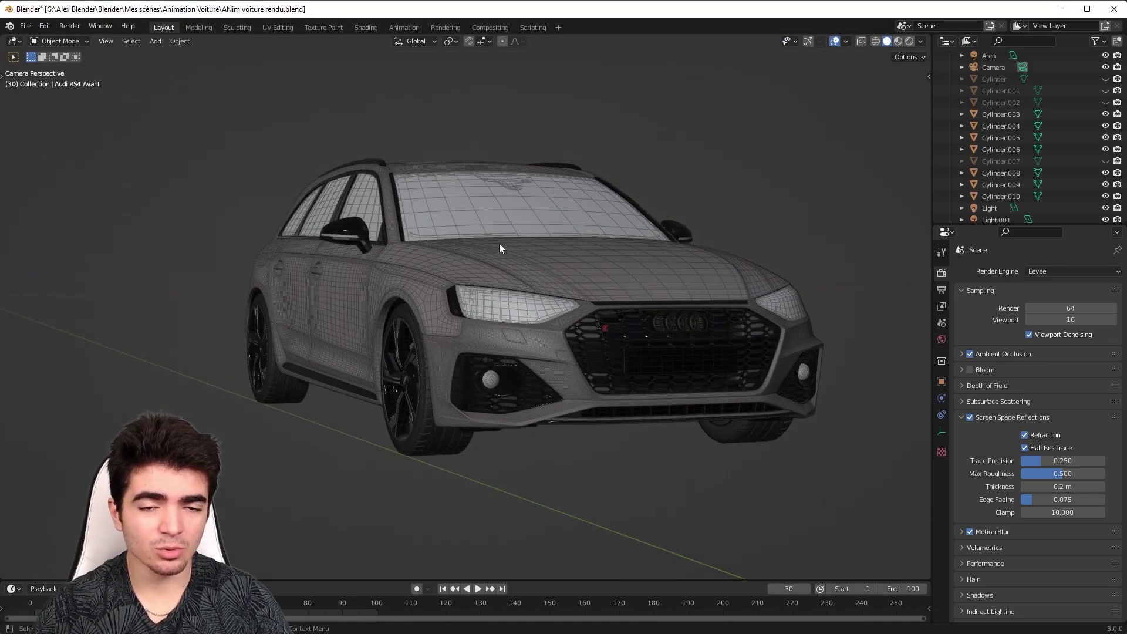
# - Turn the Origins overlay on, then off again
pyautogui.click(846, 42)
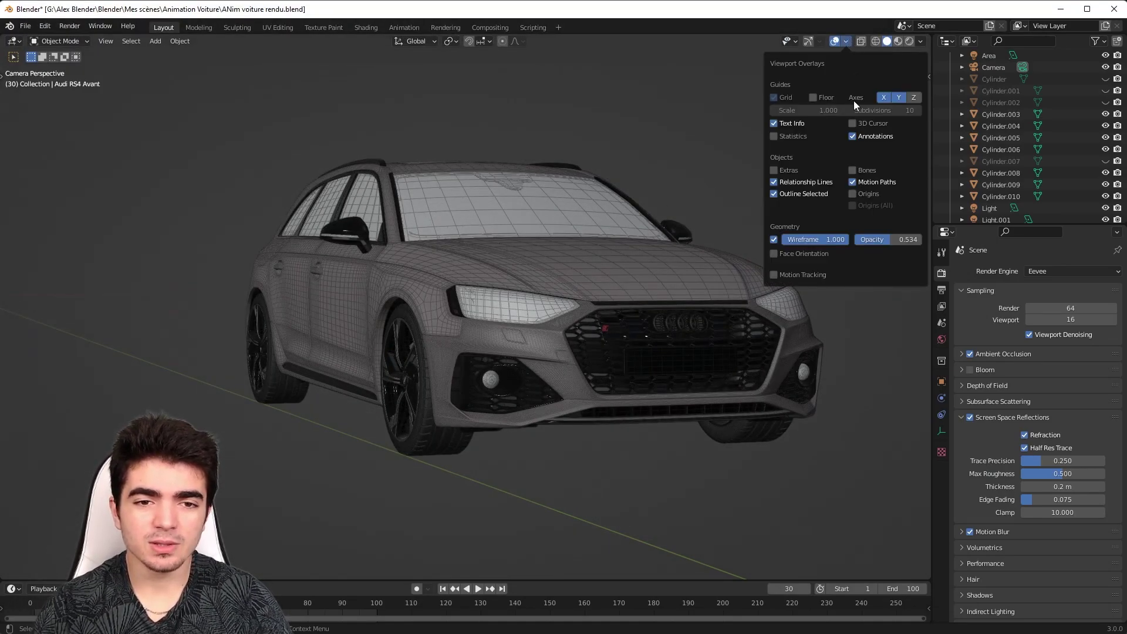
pyautogui.click(852, 194)
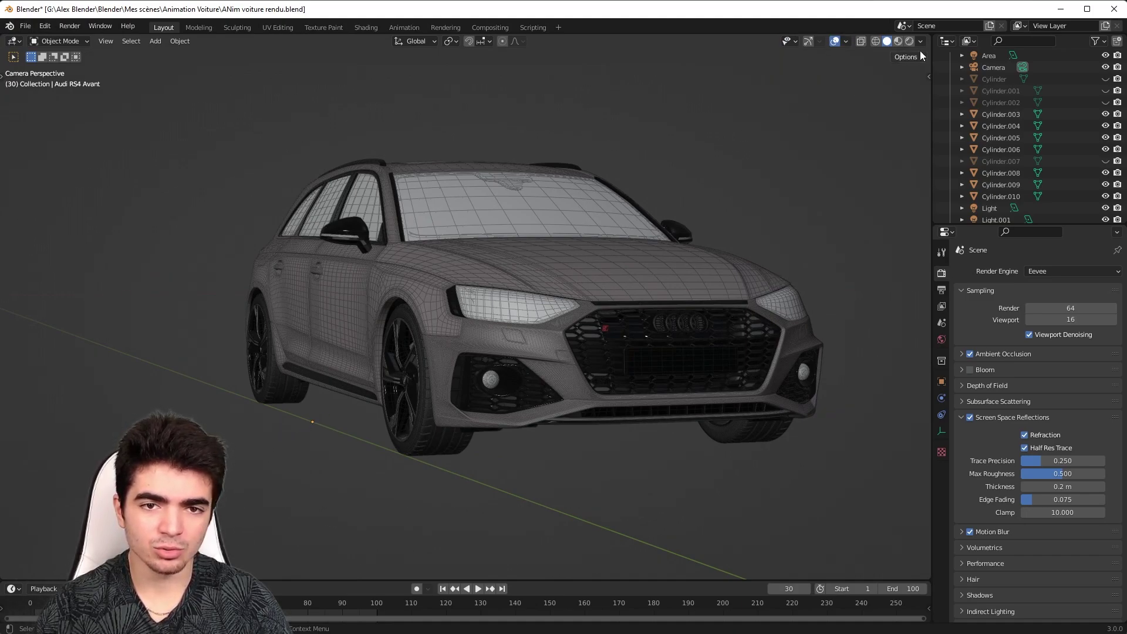
pyautogui.click(846, 41)
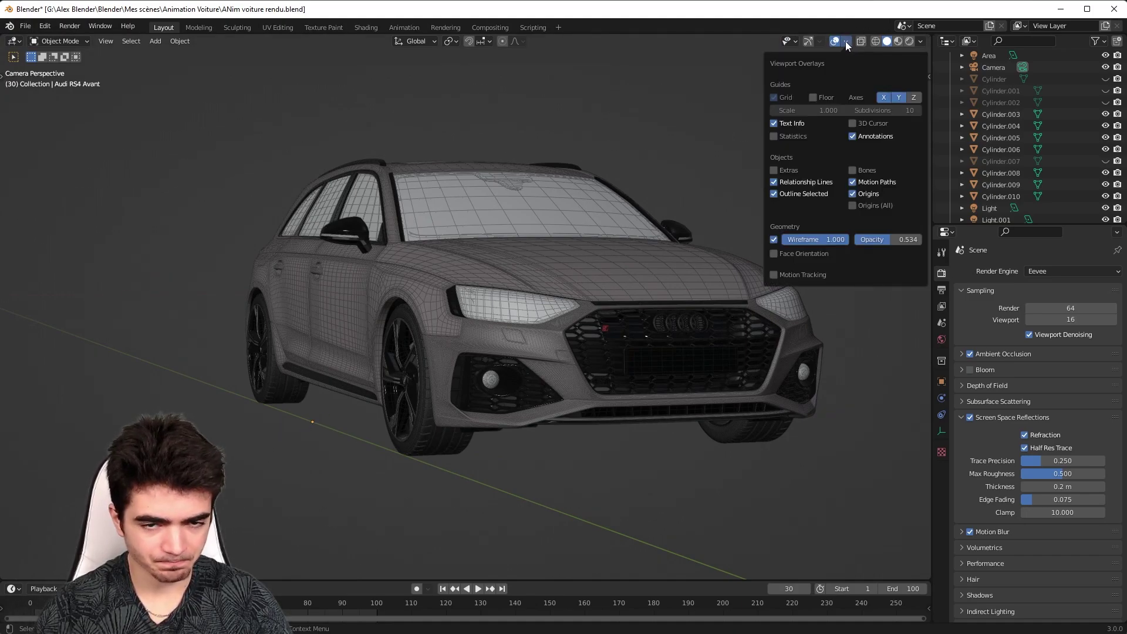
pyautogui.click(852, 194)
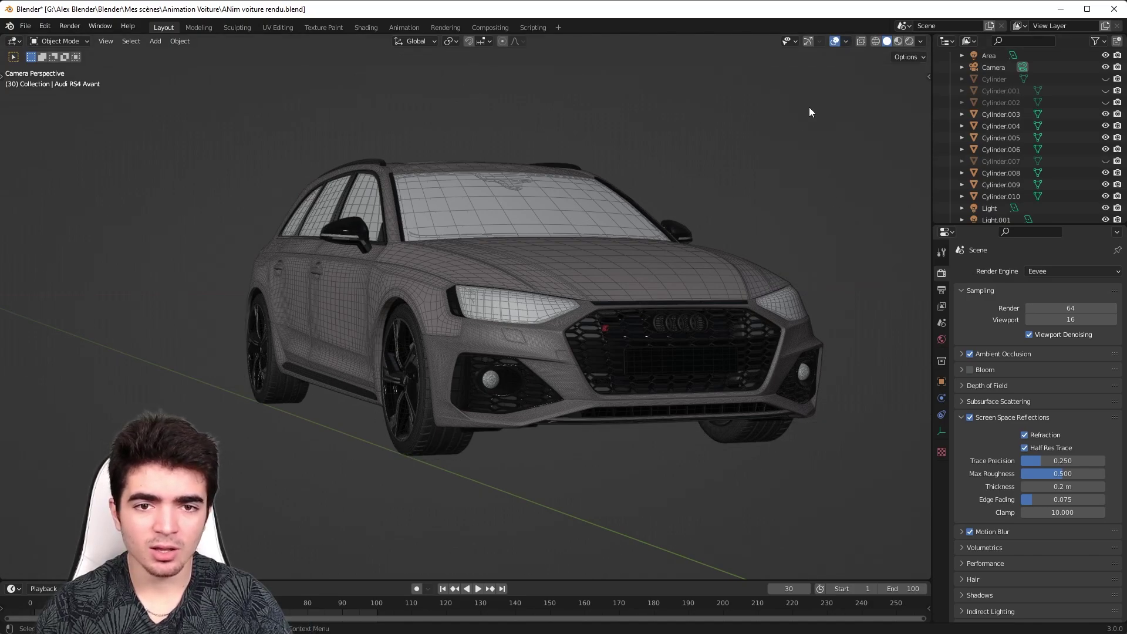
# - Switch off the X and Y floor axis lines in the Viewport Overlays
pyautogui.click(847, 41)
pyautogui.click(898, 98)
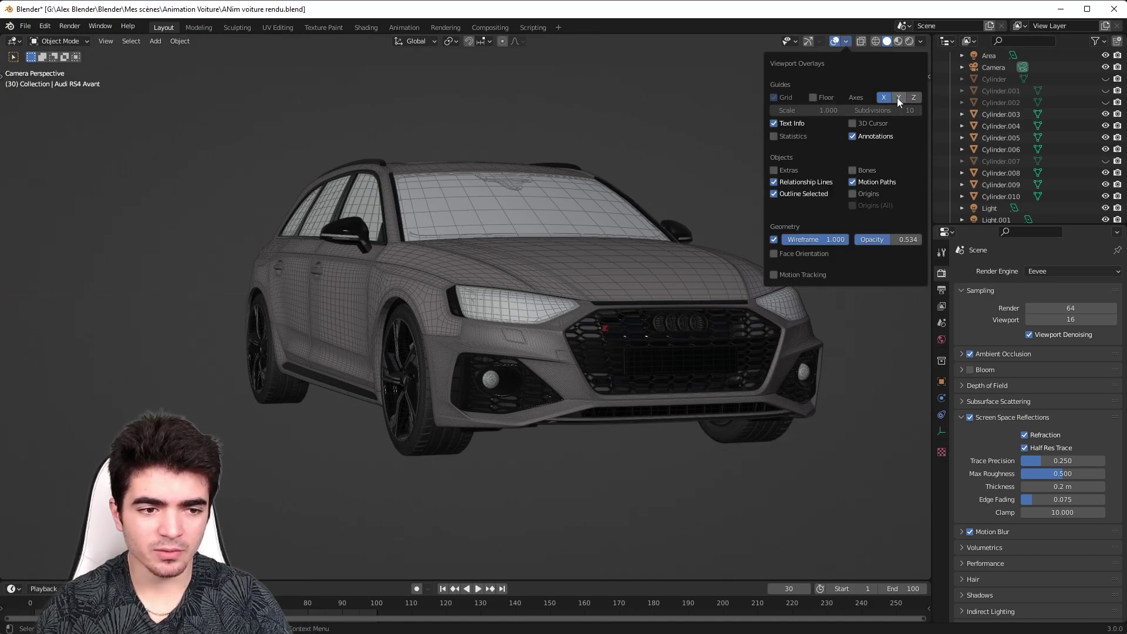
pyautogui.click(883, 96)
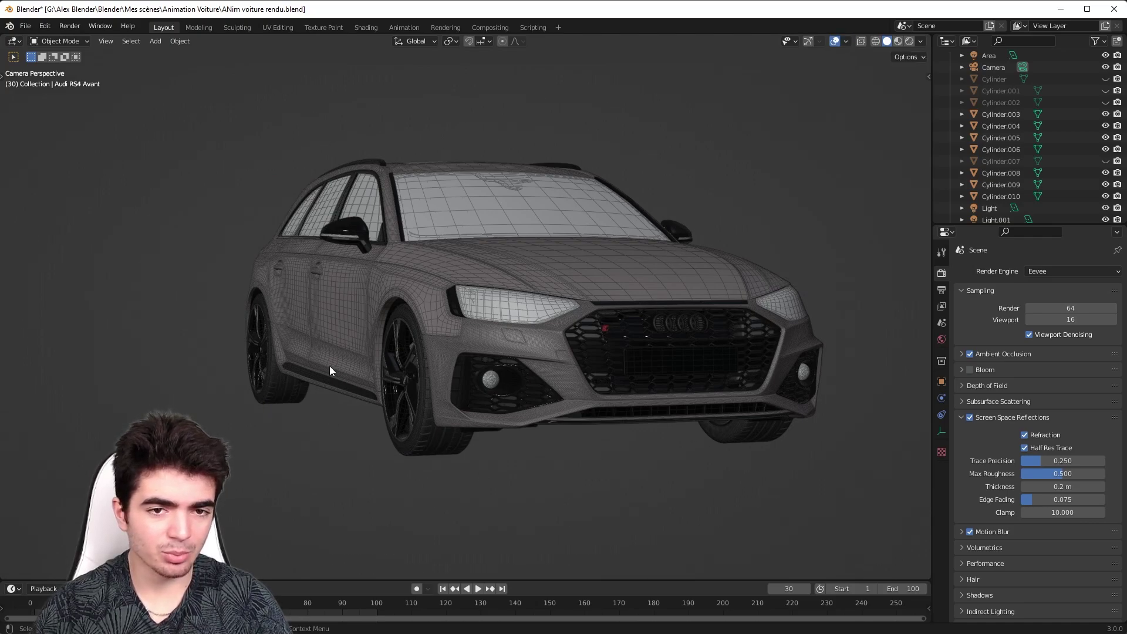
pyautogui.click(847, 42)
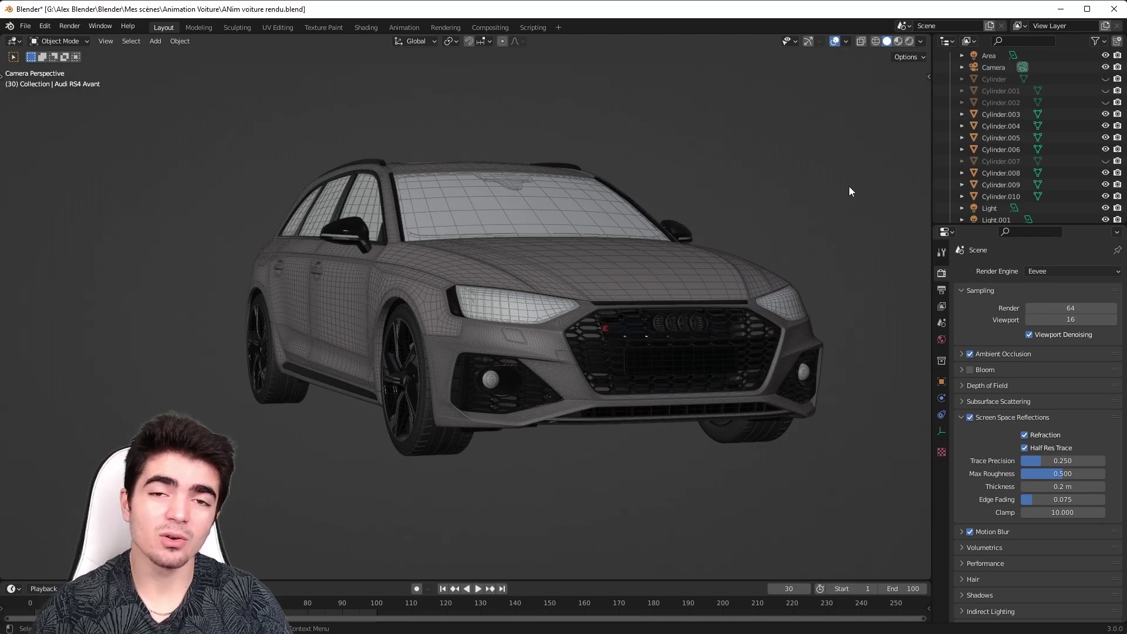
# - Drag the timeline border up so the frame ruler around frame 30 shows
pyautogui.click(104, 42)
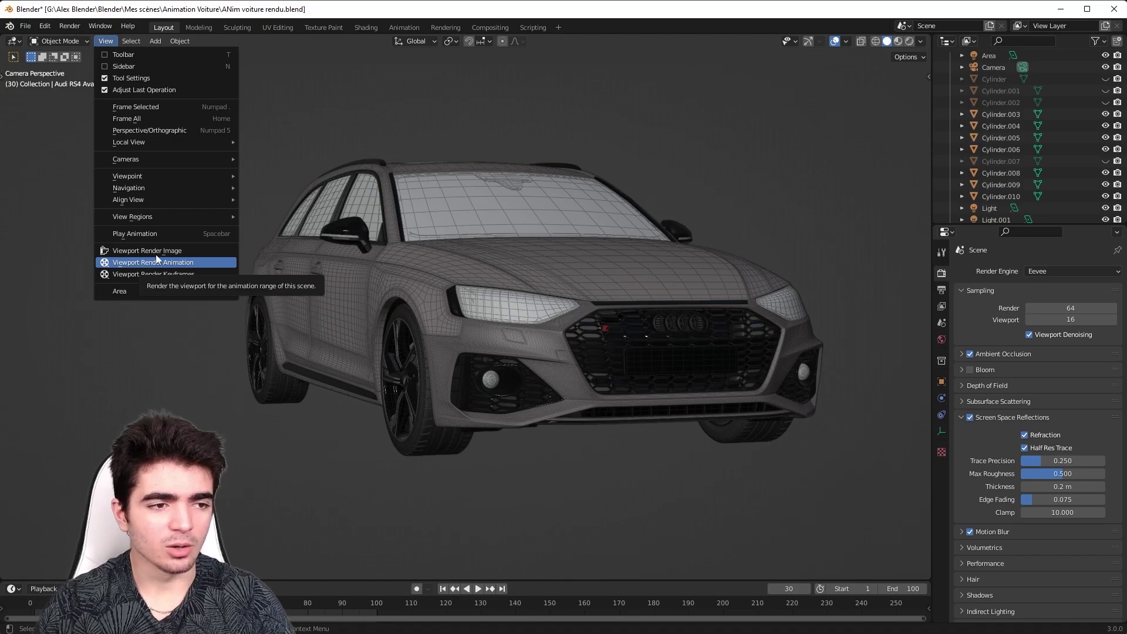
pyautogui.scroll(-4, 247, 411)
pyautogui.moveTo(284, 578); pyautogui.dragTo(281, 535)
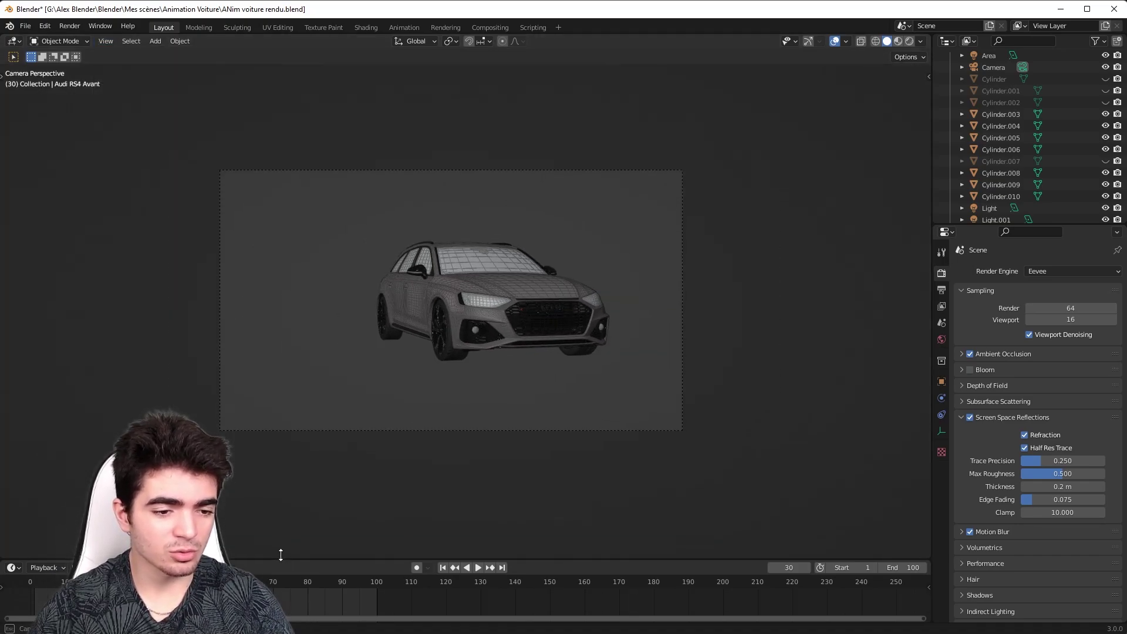
pyautogui.moveTo(375, 588); pyautogui.dragTo(501, 593, button='middle')
pyautogui.scroll(3, 400, 392)
pyautogui.scroll(2, 380, 344)
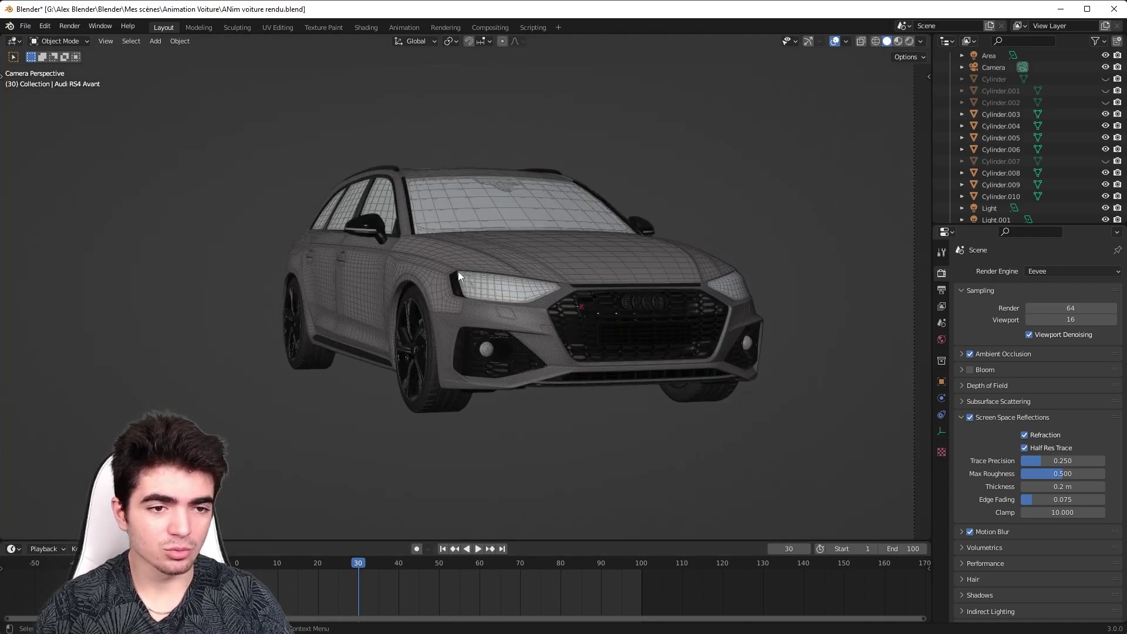
# - Select all of the car's objects and deselect them, twice, zooming the camera view
pyautogui.press('a')
pyautogui.click(646, 173)
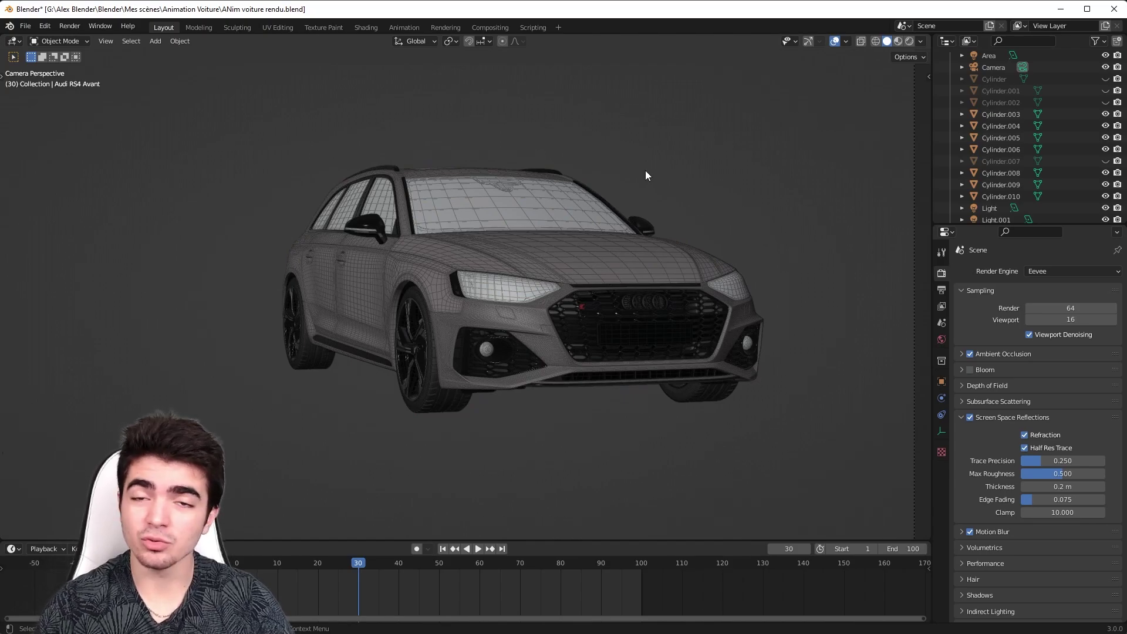
pyautogui.scroll(3, 604, 234)
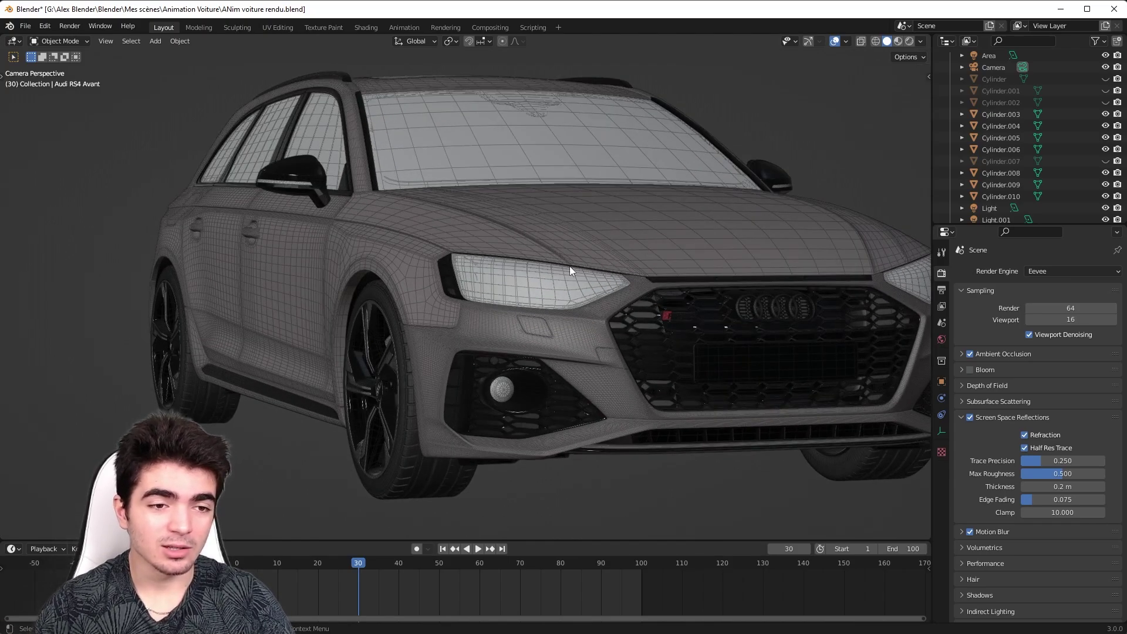
pyautogui.press('a')
pyautogui.click(820, 127)
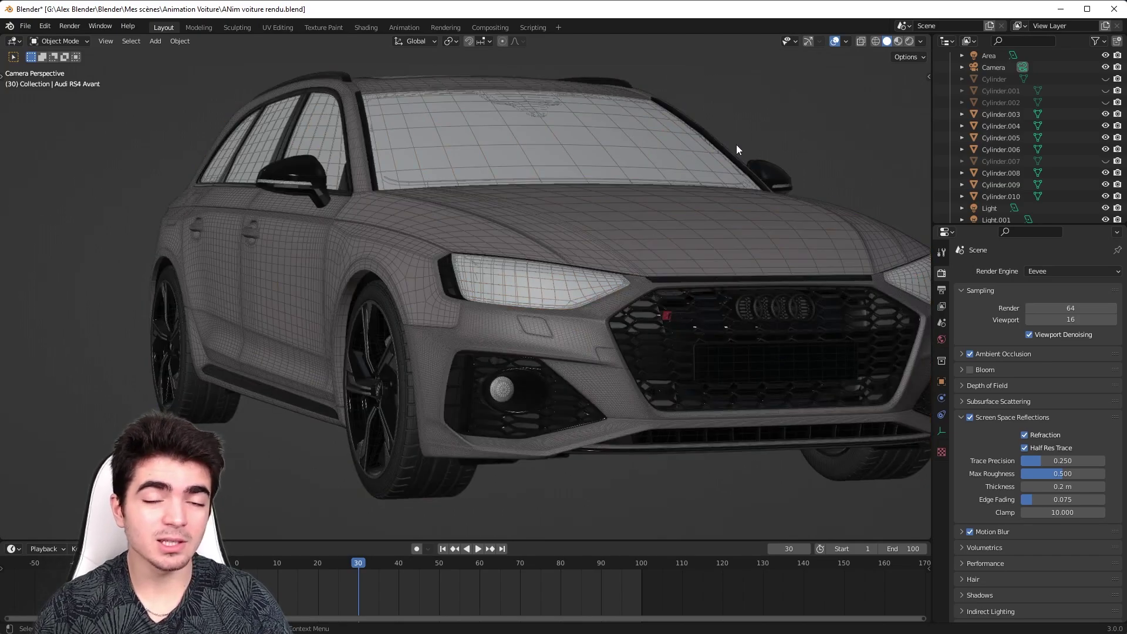
pyautogui.scroll(-2, 748, 150)
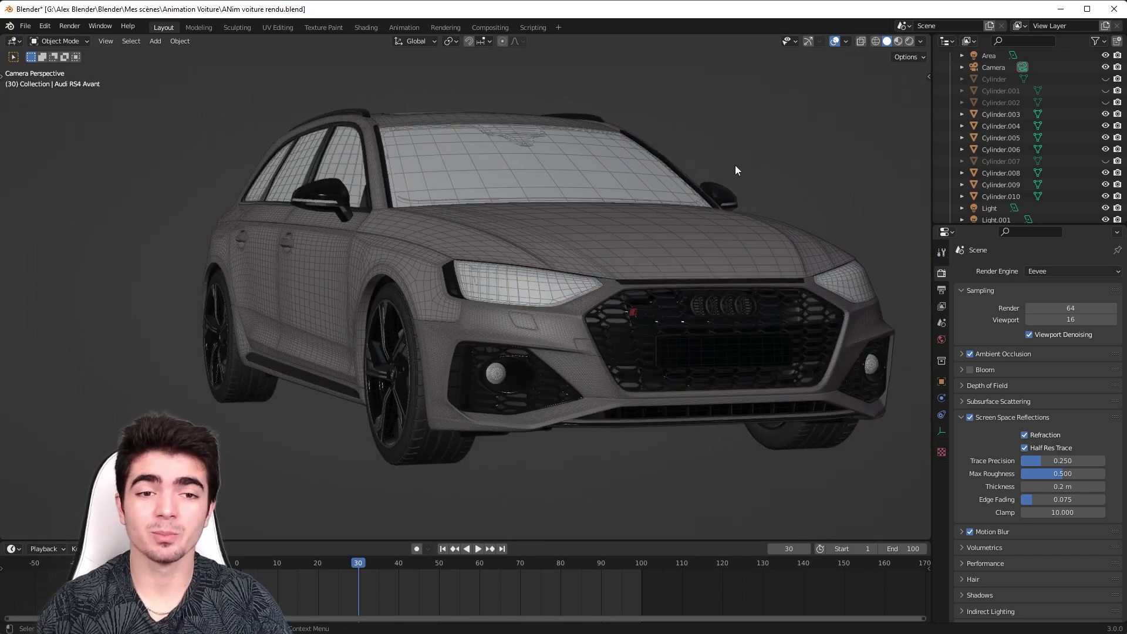
# - Look through the View menu's render options, then zoom the camera view out and in
pyautogui.click(103, 42)
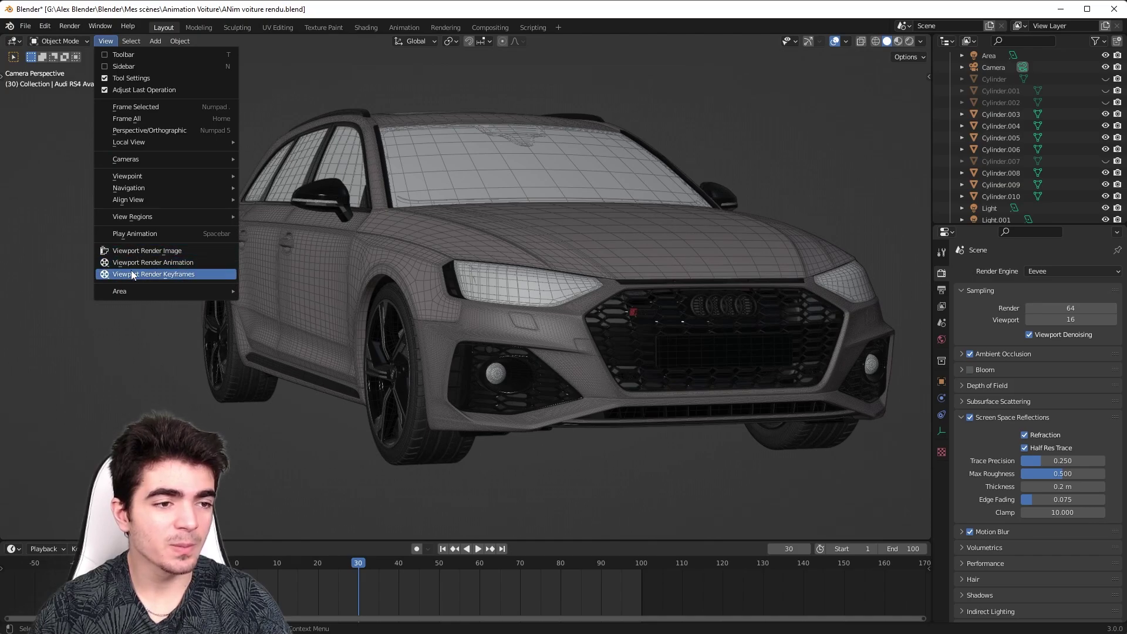
pyautogui.moveTo(232, 217)
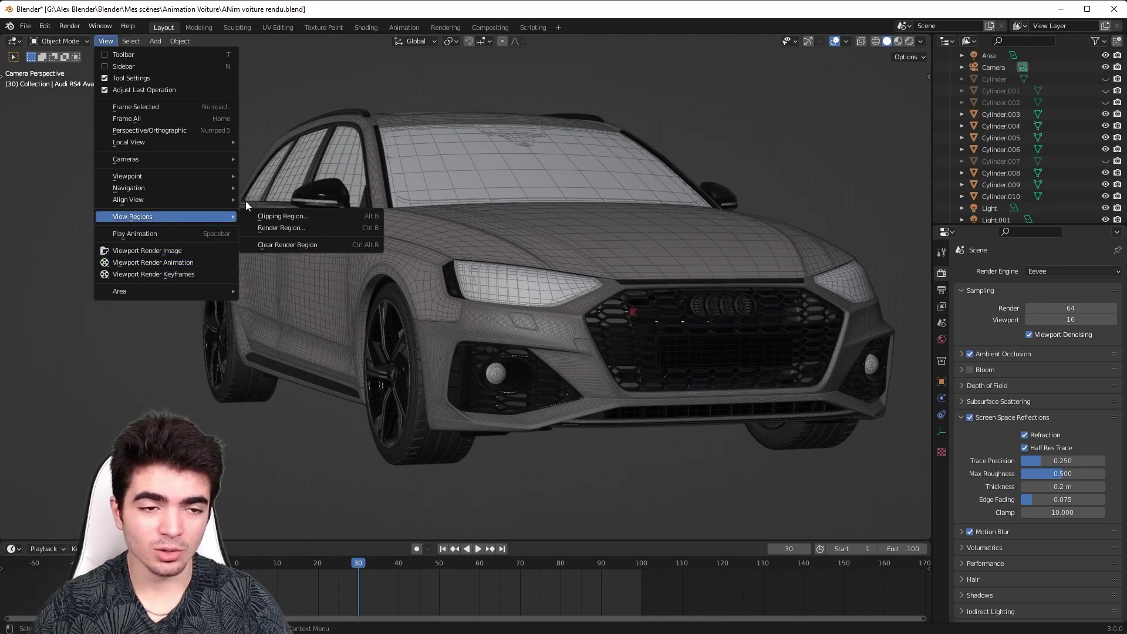
pyautogui.scroll(-3, 660, 132)
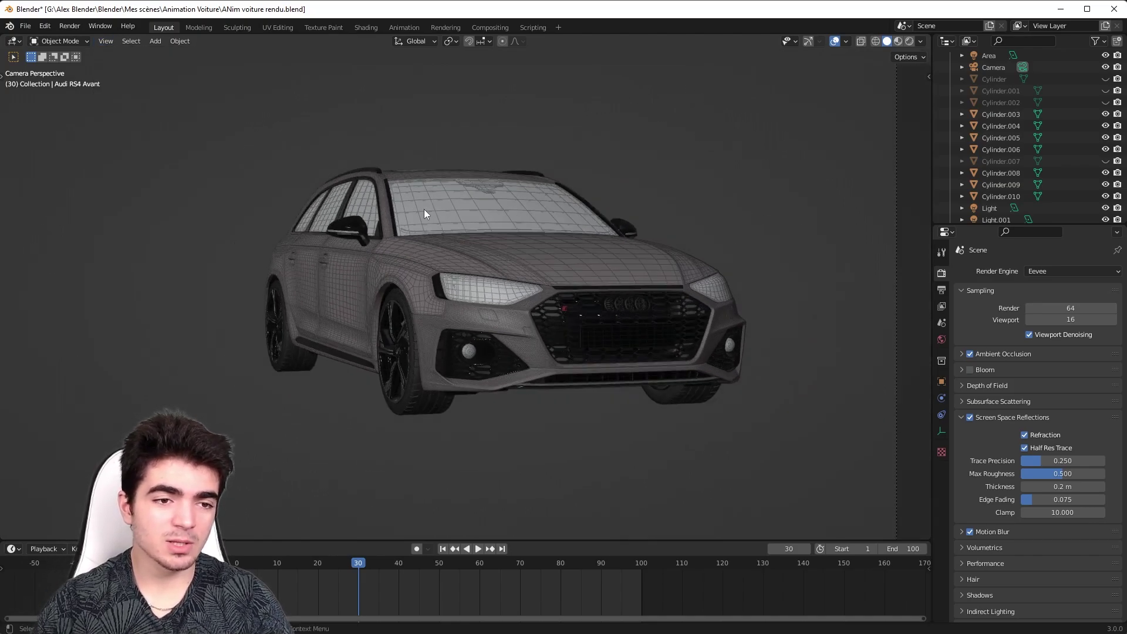
pyautogui.scroll(-2, 286, 249)
pyautogui.scroll(4, 287, 249)
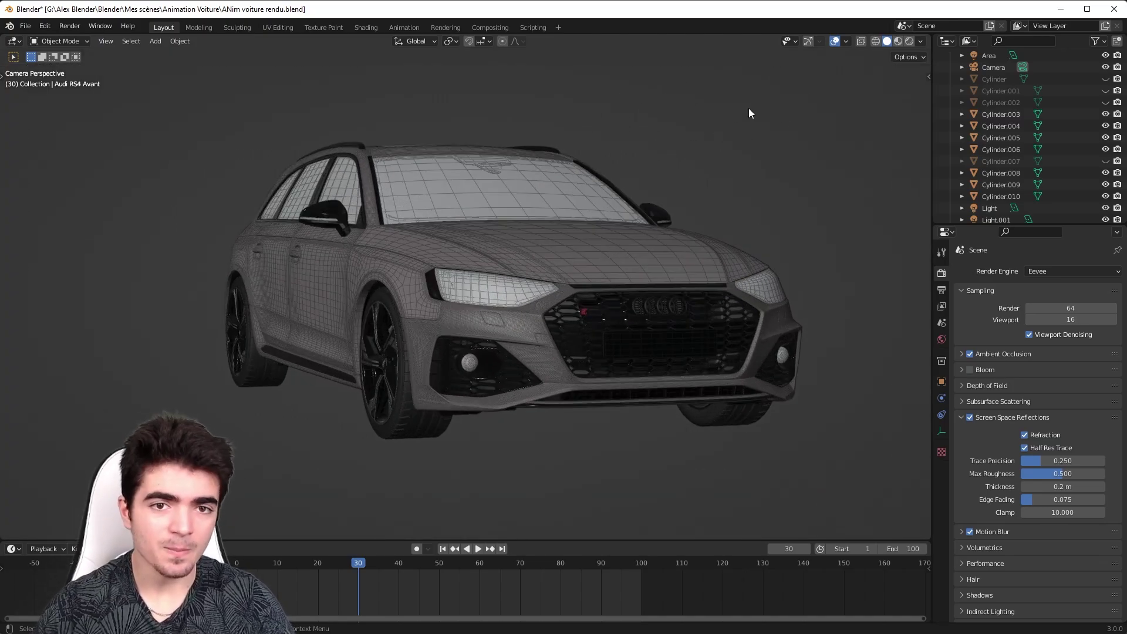
# - In Viewport Shading, try Shadow and X-Ray, then leave both switched off
pyautogui.click(919, 40)
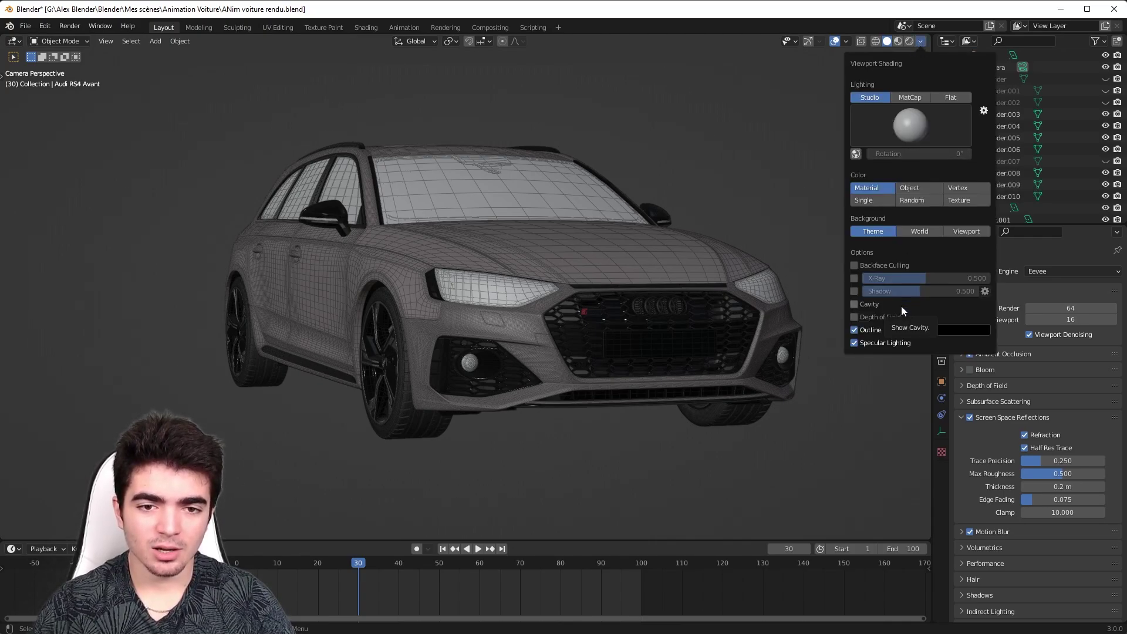
pyautogui.click(855, 291)
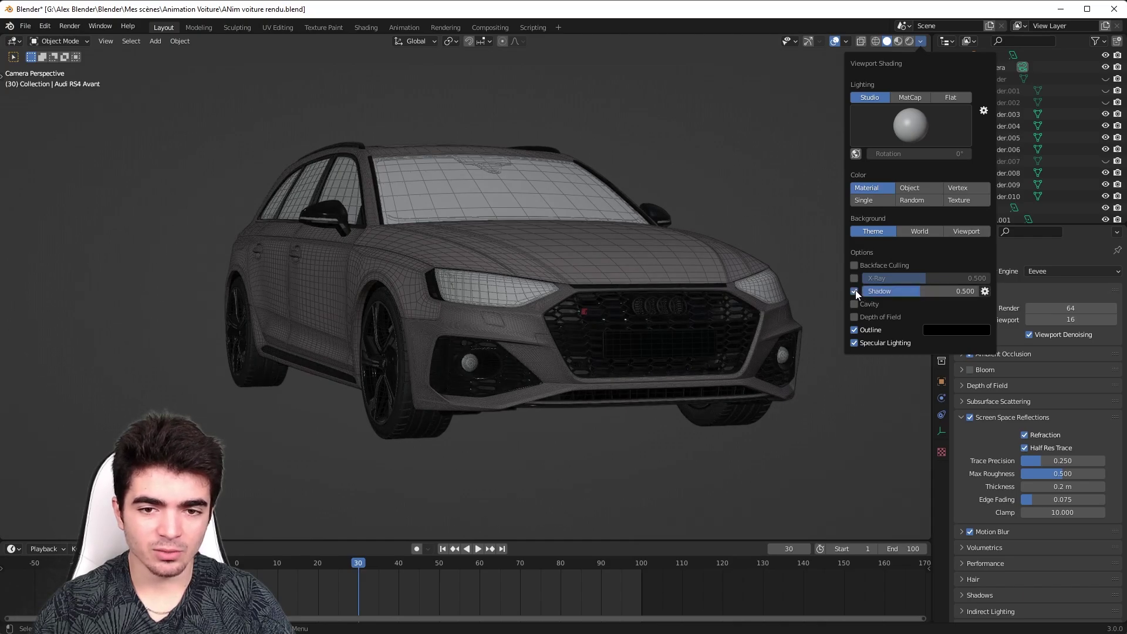
pyautogui.click(855, 291)
pyautogui.click(854, 278)
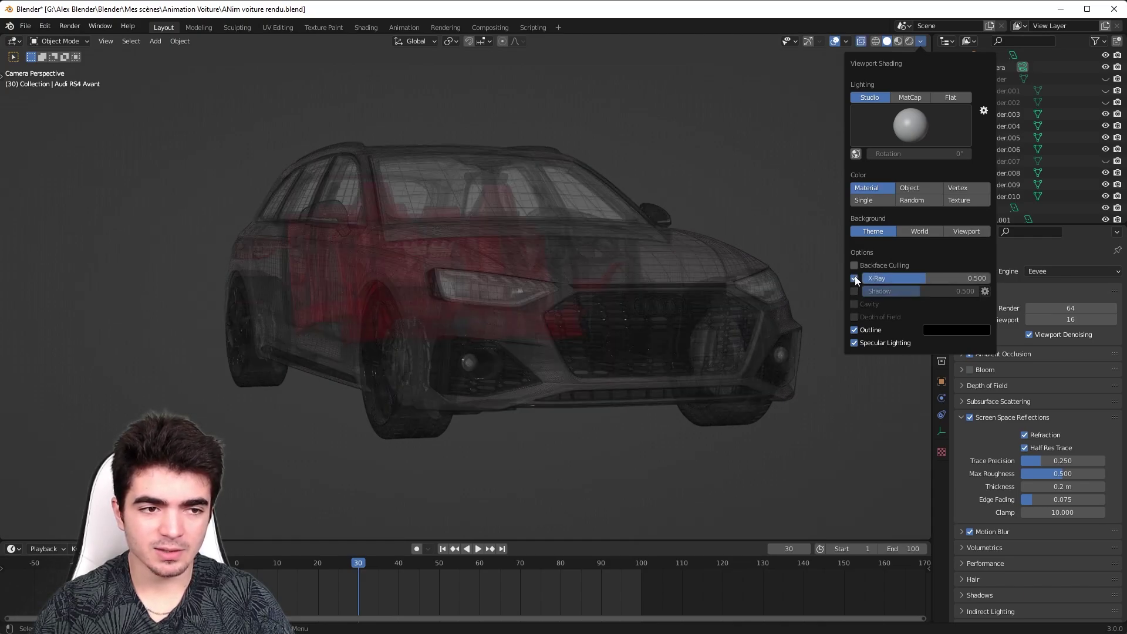
pyautogui.click(920, 42)
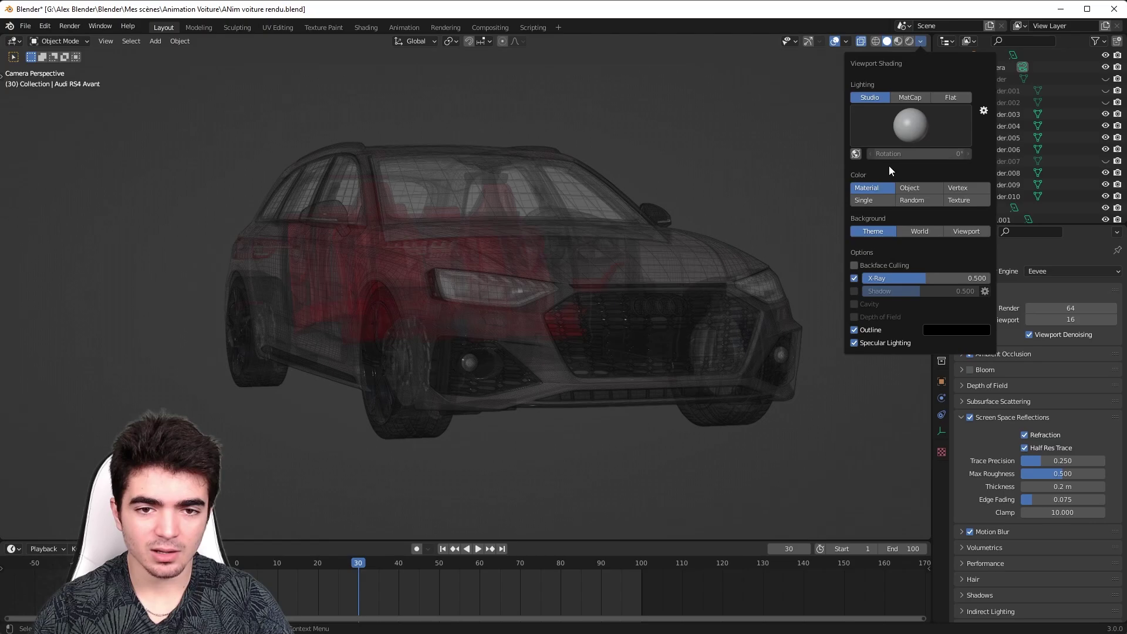
pyautogui.click(854, 278)
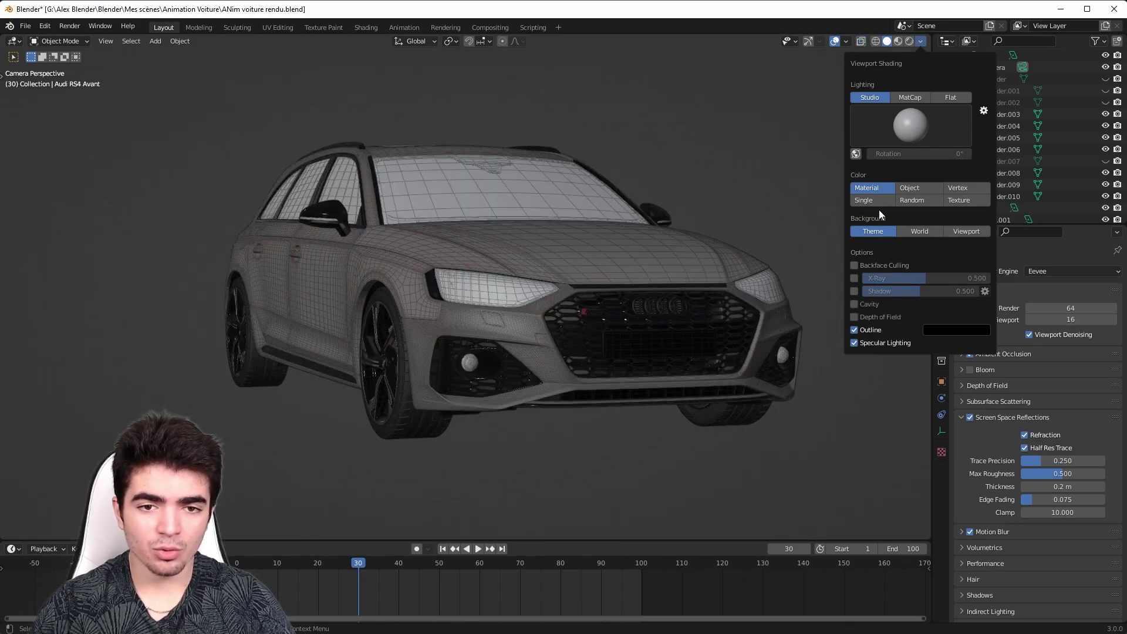
# - Set a Viewport background colour of light grey (HSV 0.500, 0.029, 0.390)
pyautogui.click(971, 231)
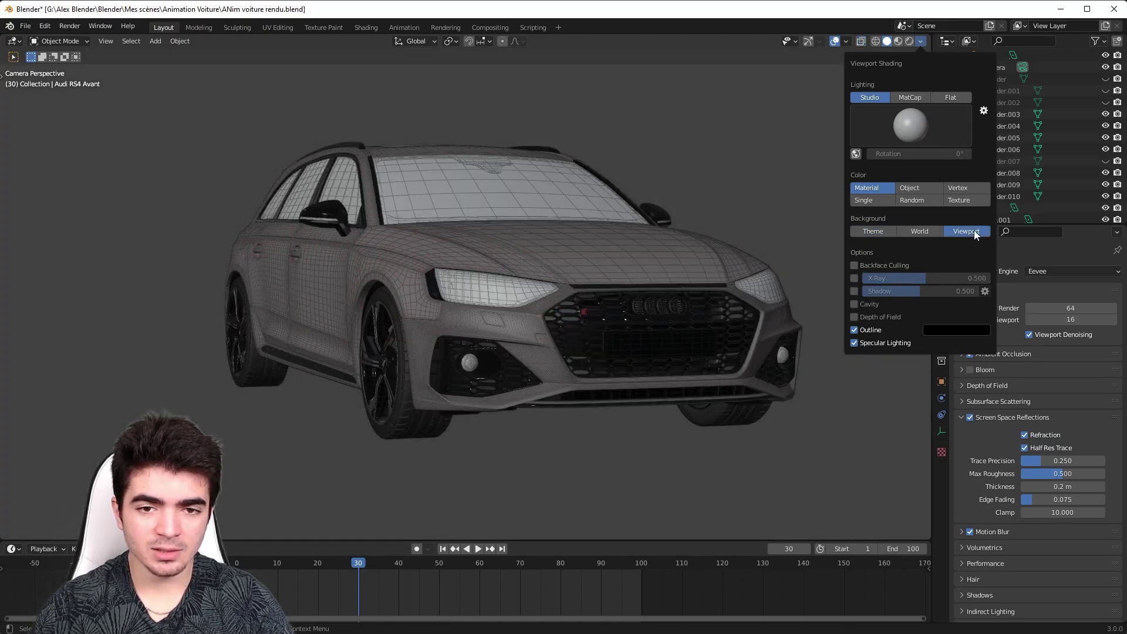
pyautogui.click(946, 241)
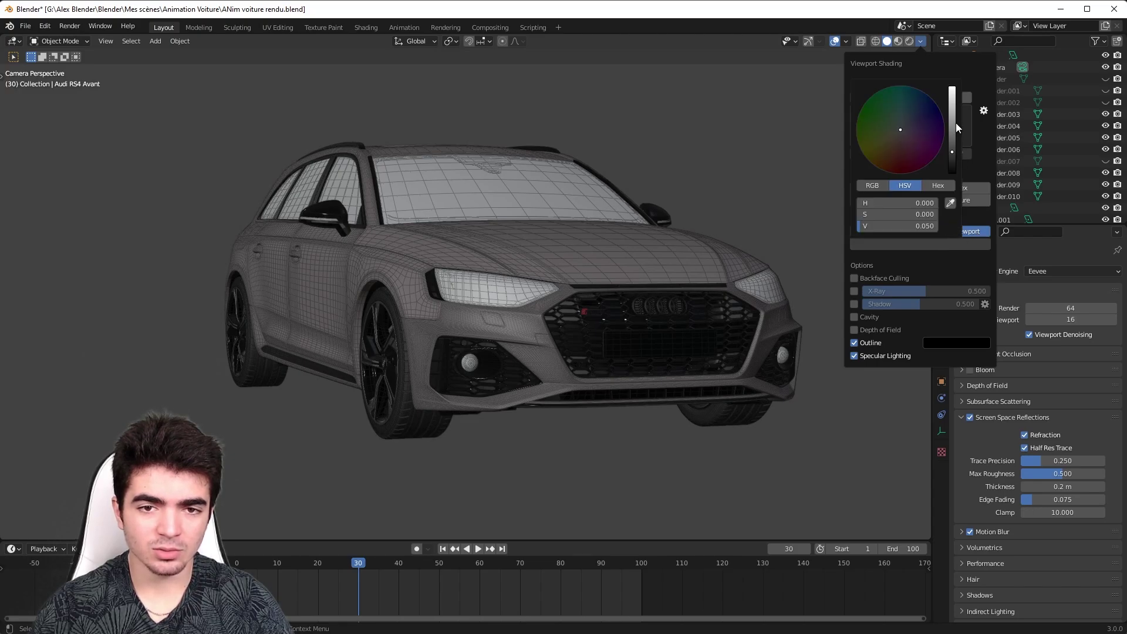
pyautogui.moveTo(956, 125)
pyautogui.mouseDown()
pyautogui.moveTo(953, 97)
pyautogui.moveTo(954, 114)
pyautogui.moveTo(919, 103)
pyautogui.moveTo(925, 155)
pyautogui.moveTo(901, 129)
pyautogui.moveTo(952, 92)
pyautogui.moveTo(952, 126)
pyautogui.moveTo(952, 116)
pyautogui.mouseUp()
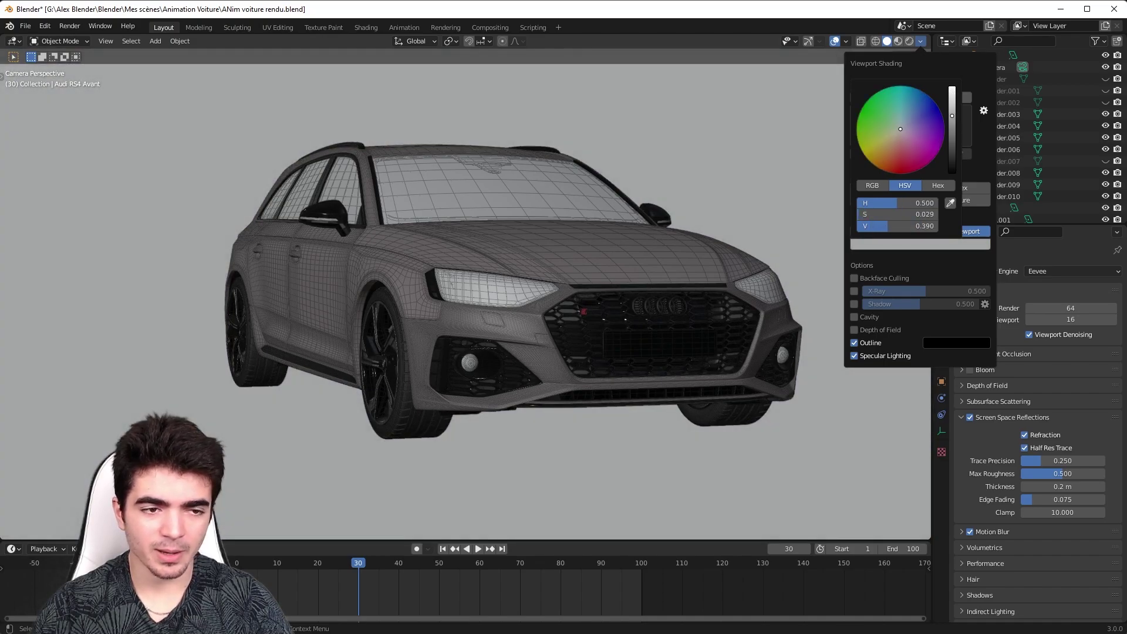
pyautogui.press('Escape')
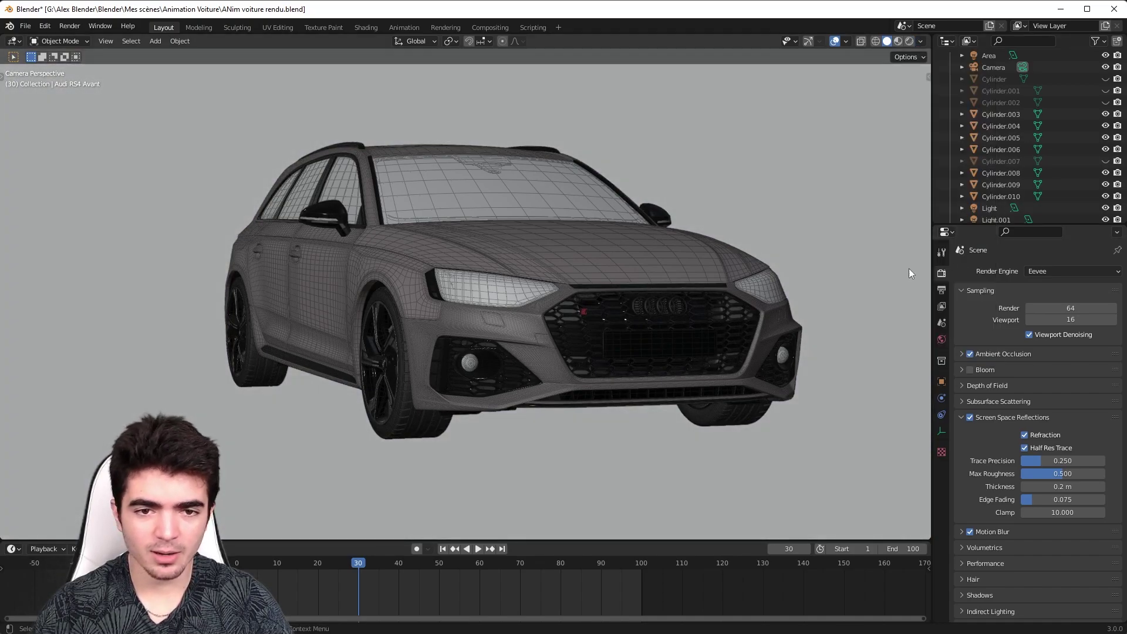
pyautogui.click(920, 41)
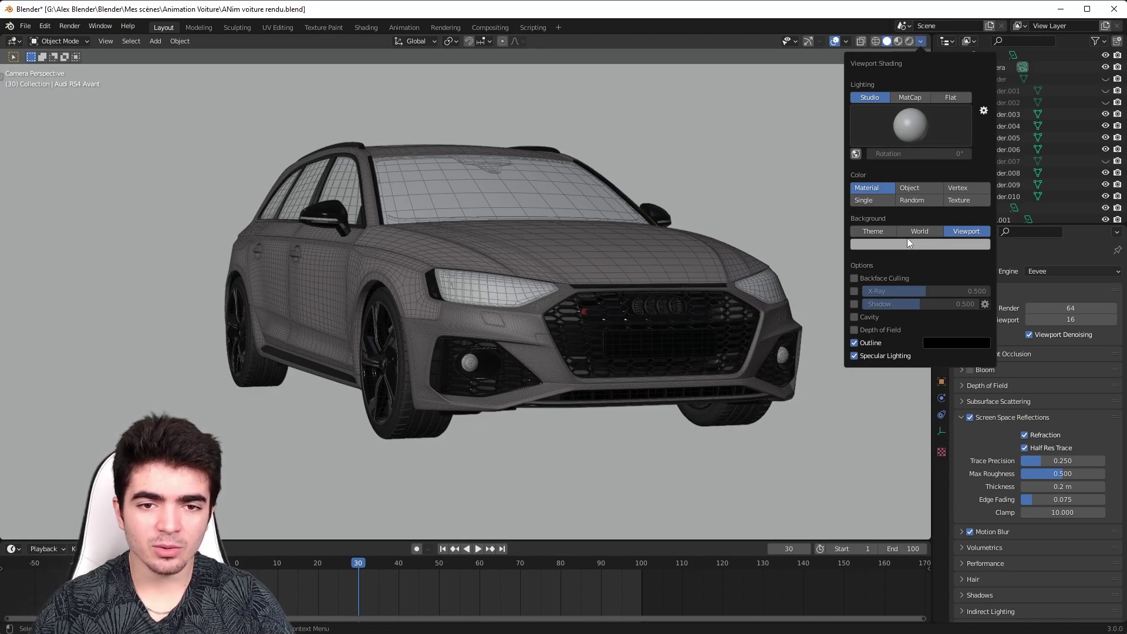
pyautogui.click(911, 98)
pyautogui.click(910, 118)
pyautogui.click(883, 168)
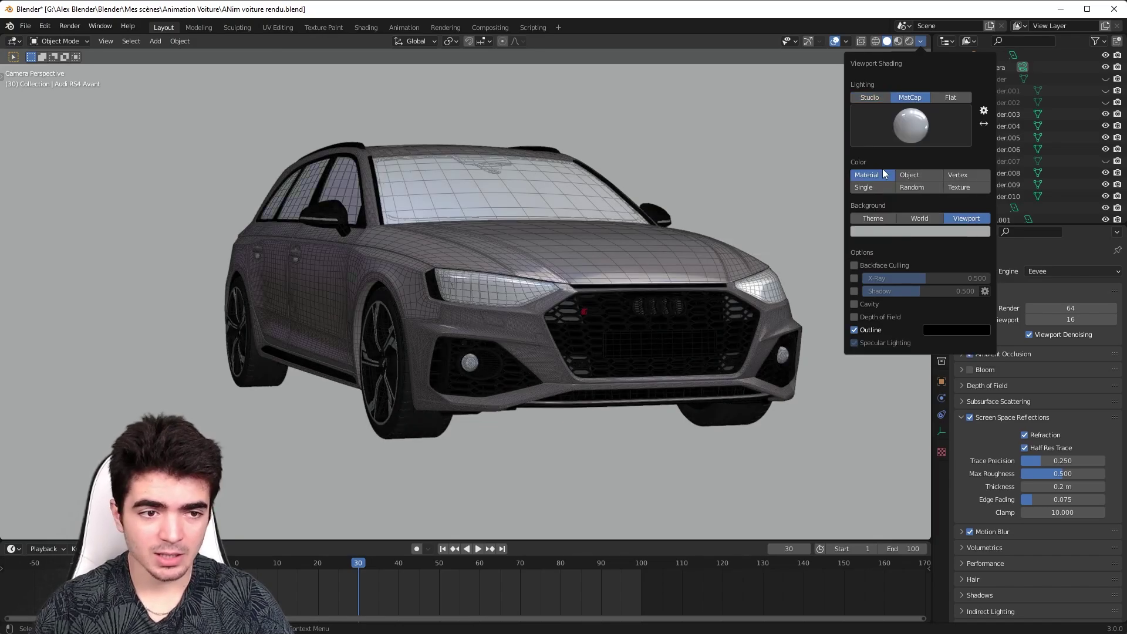
pyautogui.click(918, 122)
pyautogui.click(911, 161)
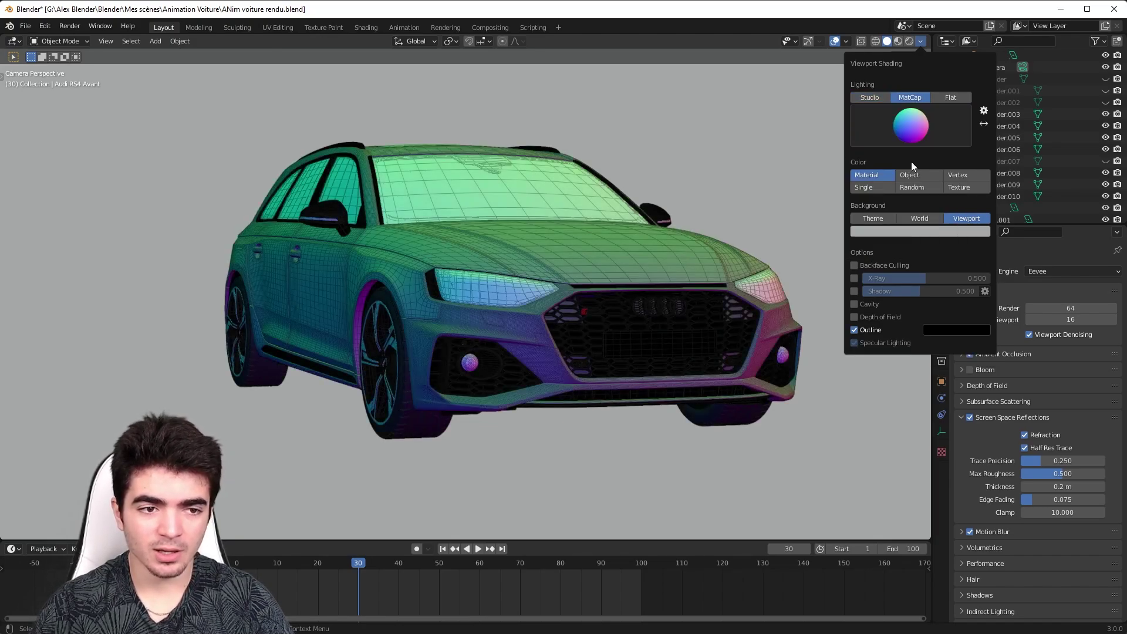
pyautogui.click(918, 132)
pyautogui.click(878, 205)
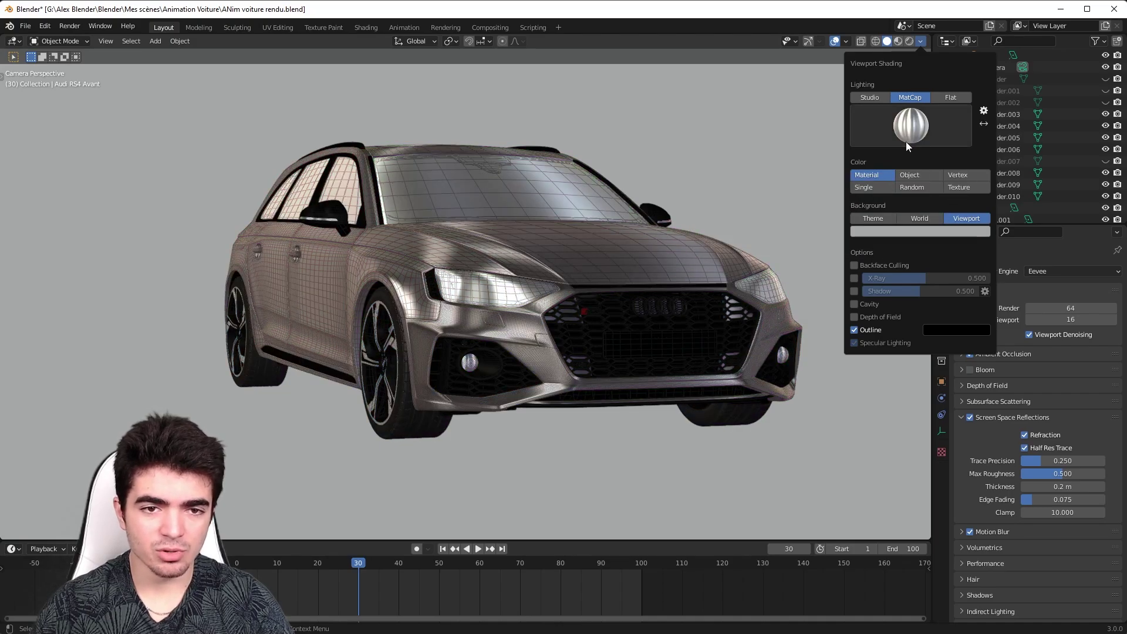
pyautogui.click(909, 140)
pyautogui.click(773, 235)
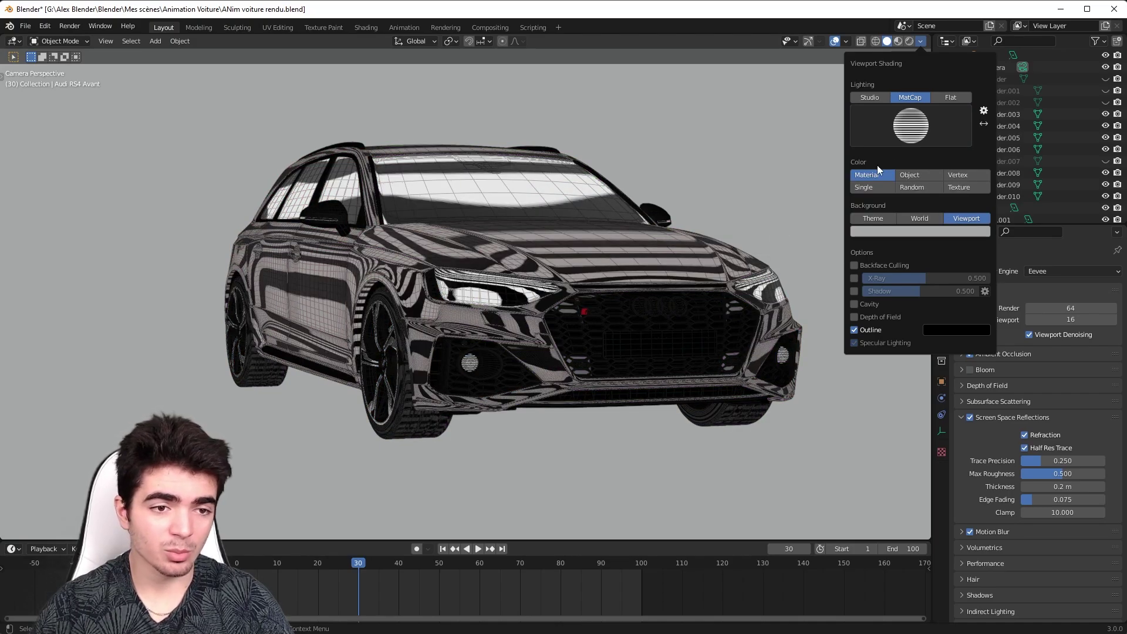
pyautogui.click(914, 131)
pyautogui.click(704, 235)
pyautogui.click(918, 130)
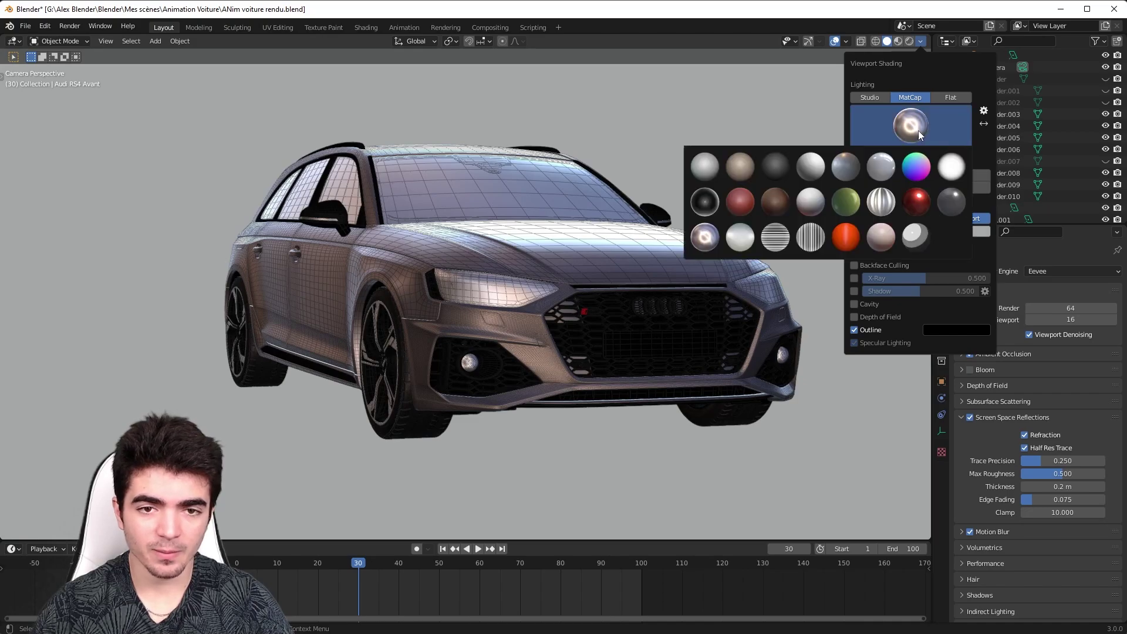
pyautogui.click(705, 203)
pyautogui.click(904, 127)
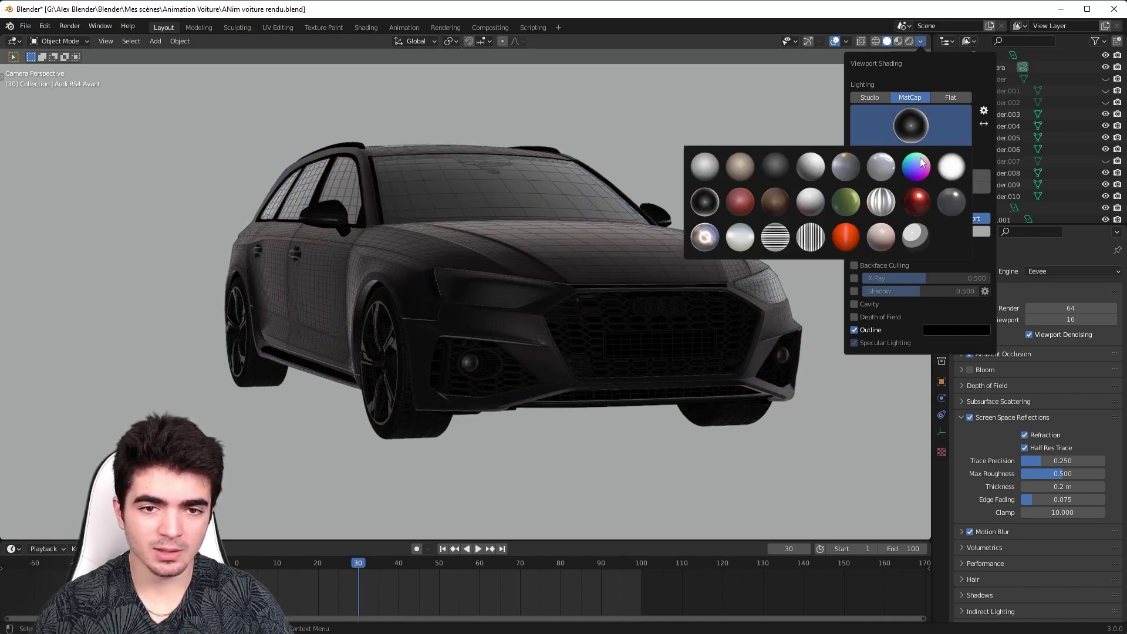
pyautogui.click(918, 200)
pyautogui.click(916, 126)
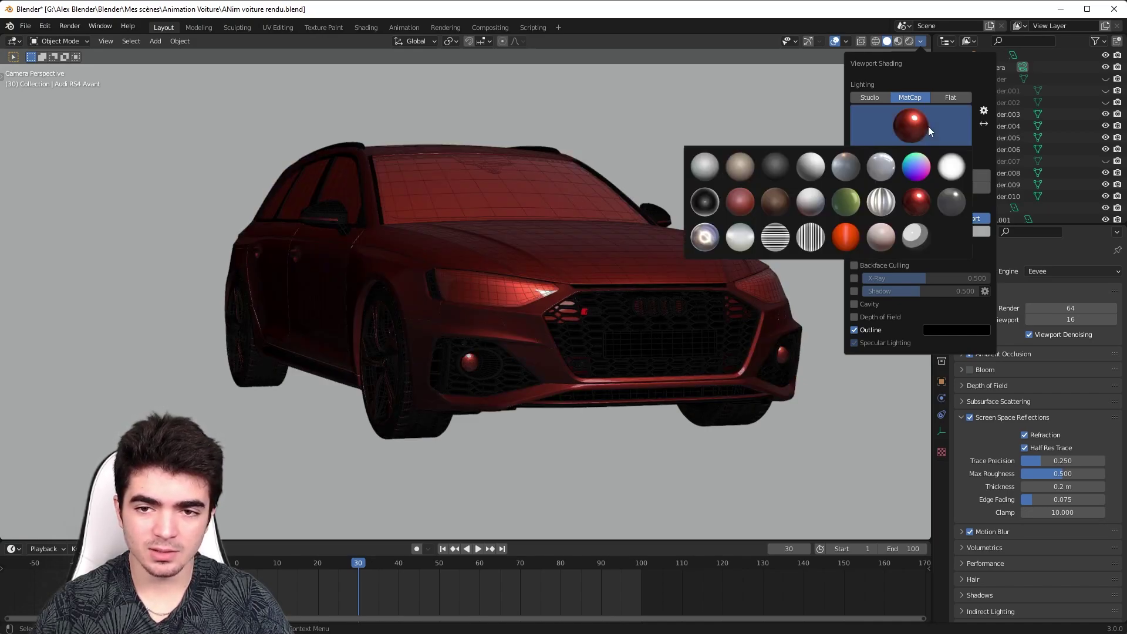
pyautogui.click(719, 167)
pyautogui.click(875, 97)
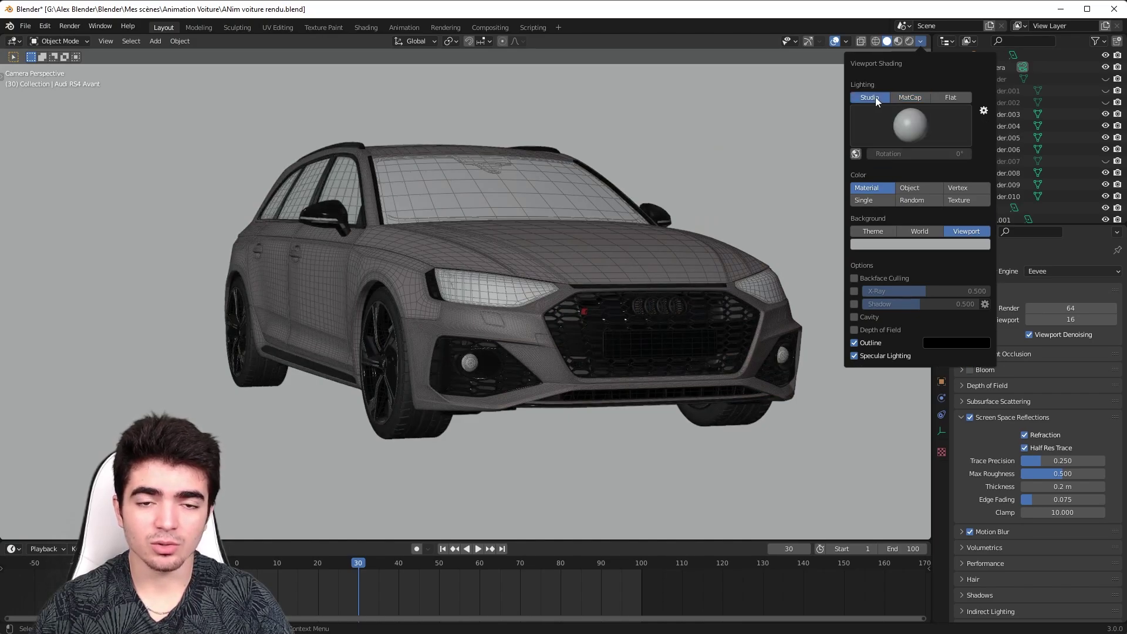
# - Preview the second through sixth studio lights from the sphere grid on the Audi
pyautogui.click(911, 138)
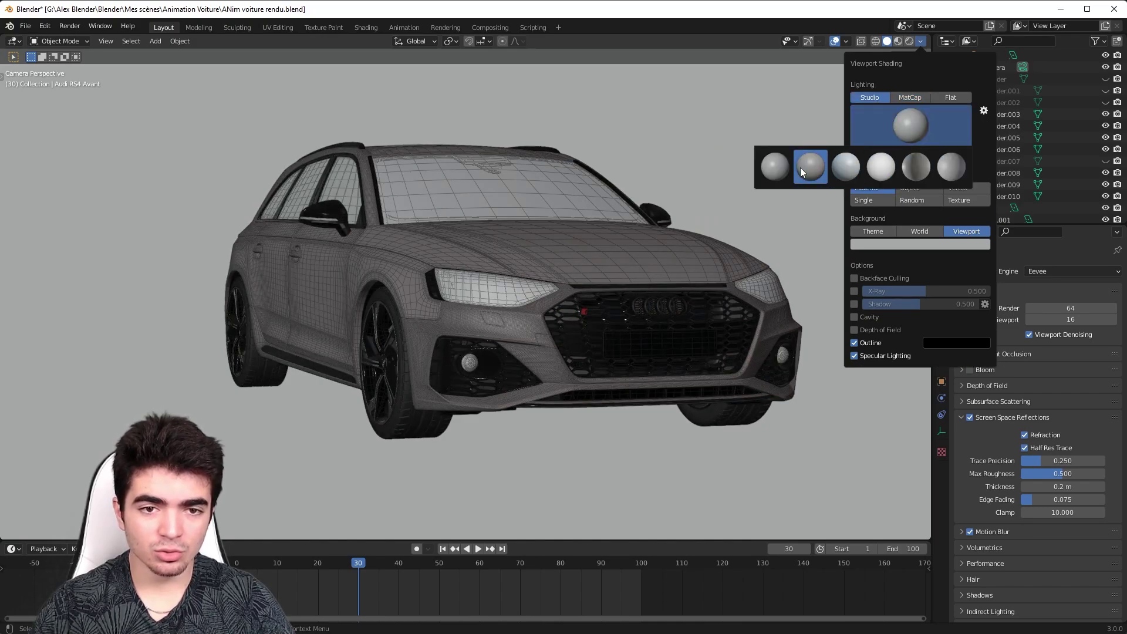
pyautogui.click(800, 167)
pyautogui.click(908, 131)
pyautogui.click(845, 167)
pyautogui.click(939, 120)
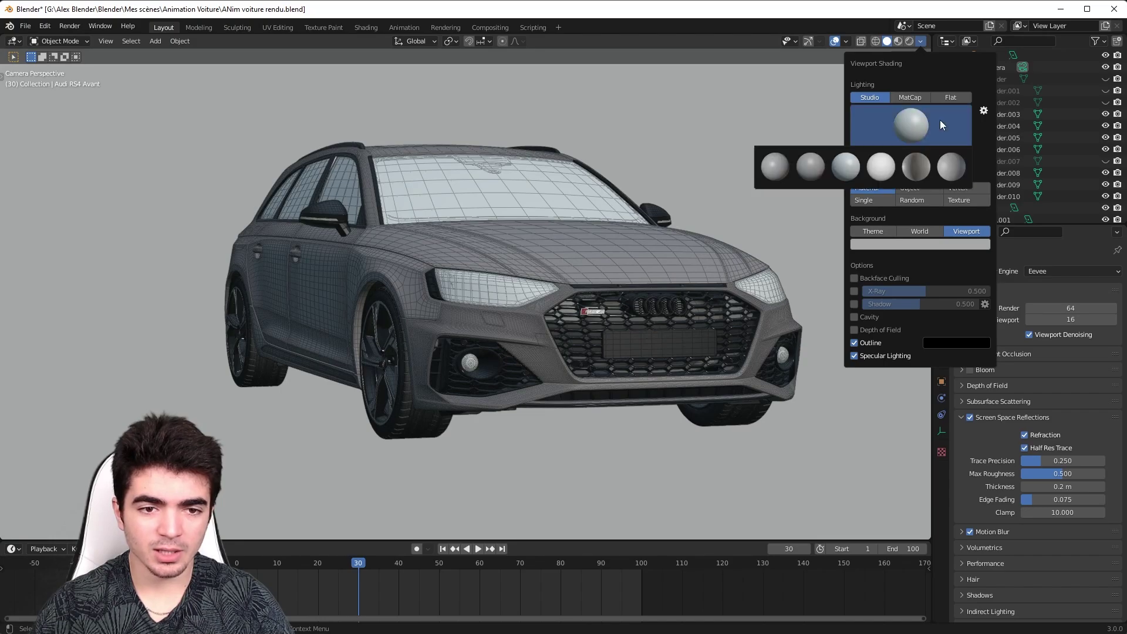
pyautogui.click(880, 166)
pyautogui.click(939, 135)
pyautogui.click(917, 166)
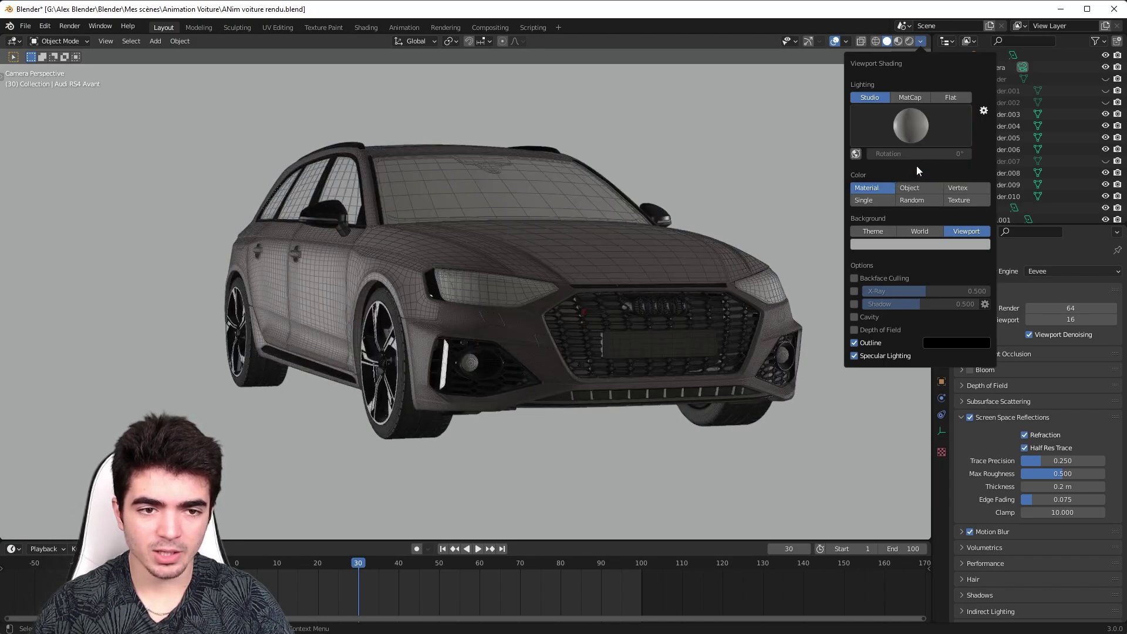
pyautogui.click(932, 120)
pyautogui.click(952, 168)
# - Choose the bright fourth studio light, enable World Space Lighting and rotate it to 46.1°
pyautogui.click(927, 137)
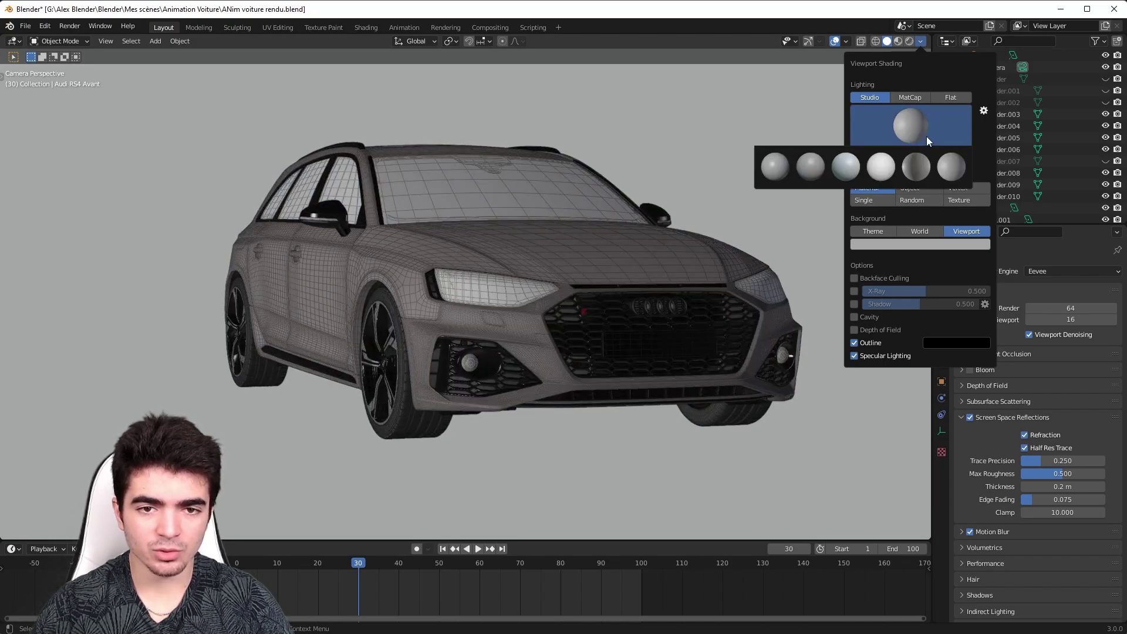
pyautogui.click(881, 168)
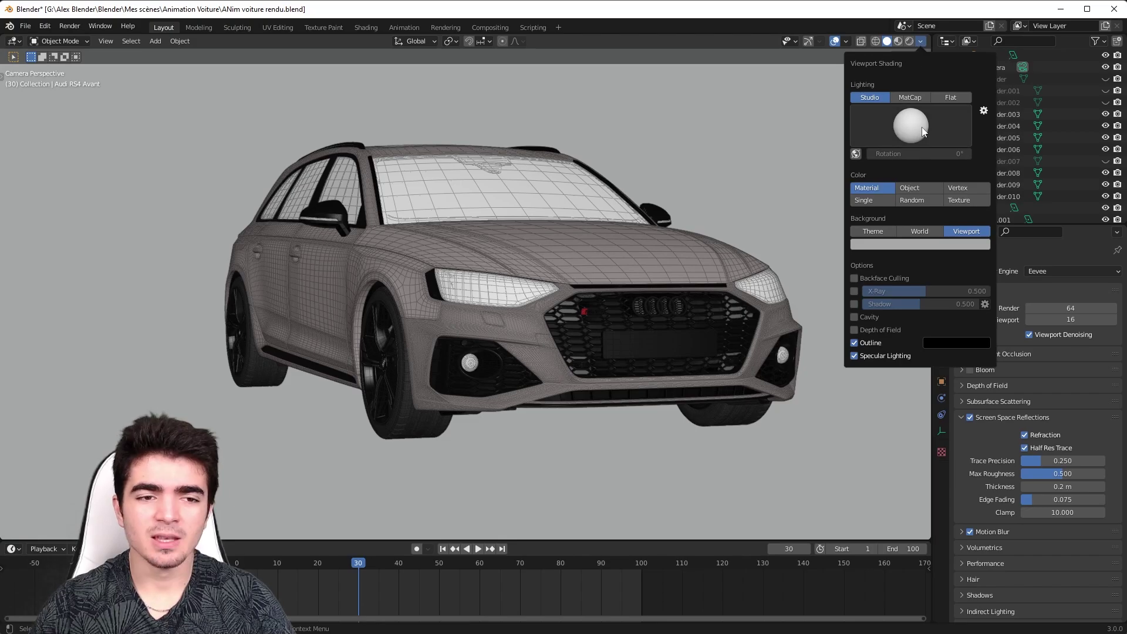
pyautogui.click(857, 154)
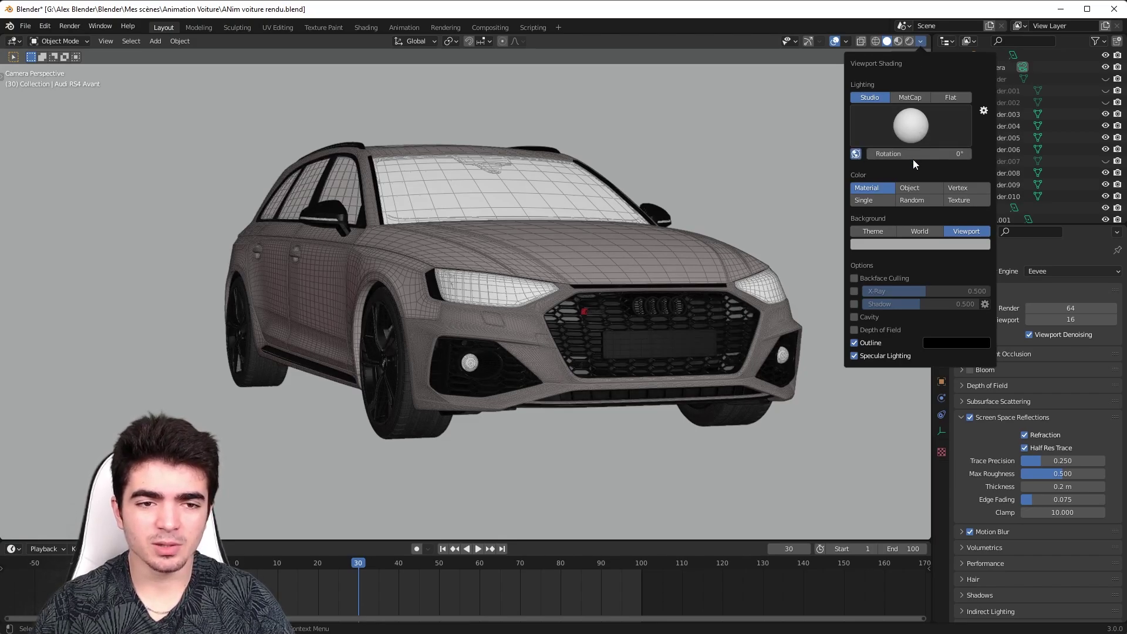
pyautogui.moveTo(913, 160)
pyautogui.mouseDown()
pyautogui.moveTo(846, 161)
pyautogui.moveTo(930, 154)
pyautogui.mouseUp()
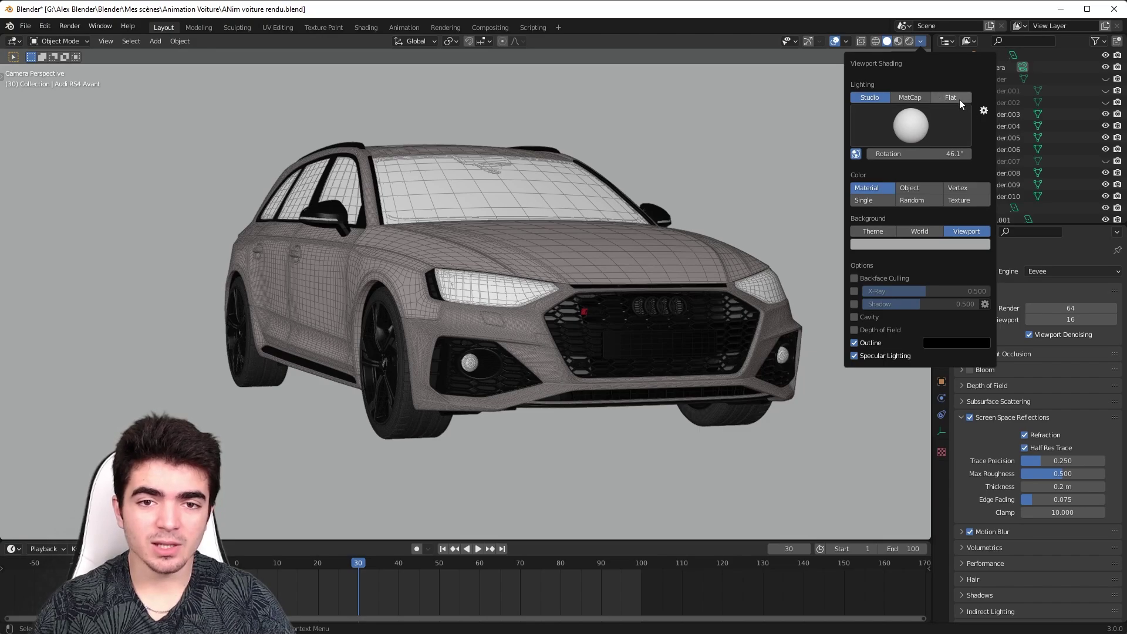
# - Switch the viewport lighting to Flat so the Audi appears evenly lit without shading
pyautogui.click(958, 97)
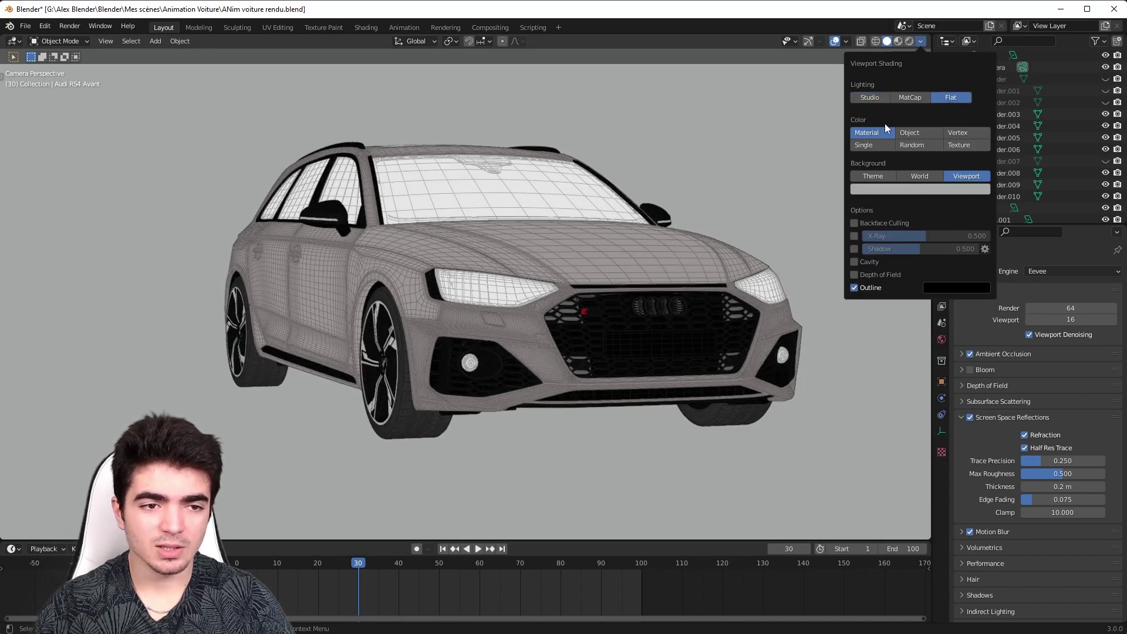
pyautogui.scroll(3, 387, 220)
pyautogui.scroll(-3, 124, 222)
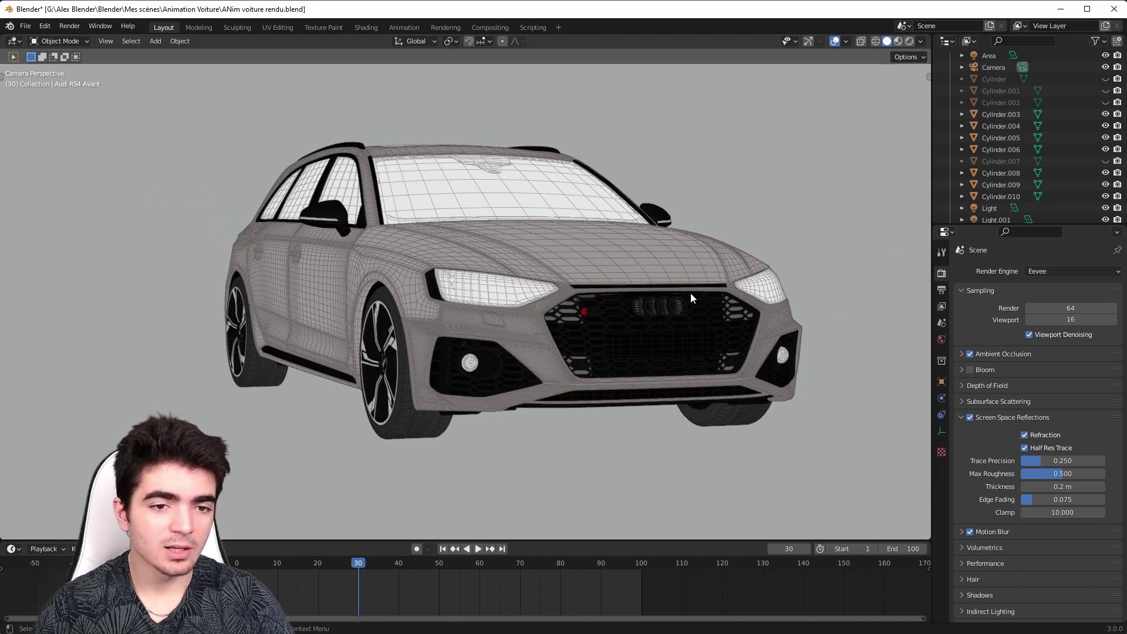
pyautogui.scroll(-3, 530, 150)
pyautogui.scroll(3, 530, 150)
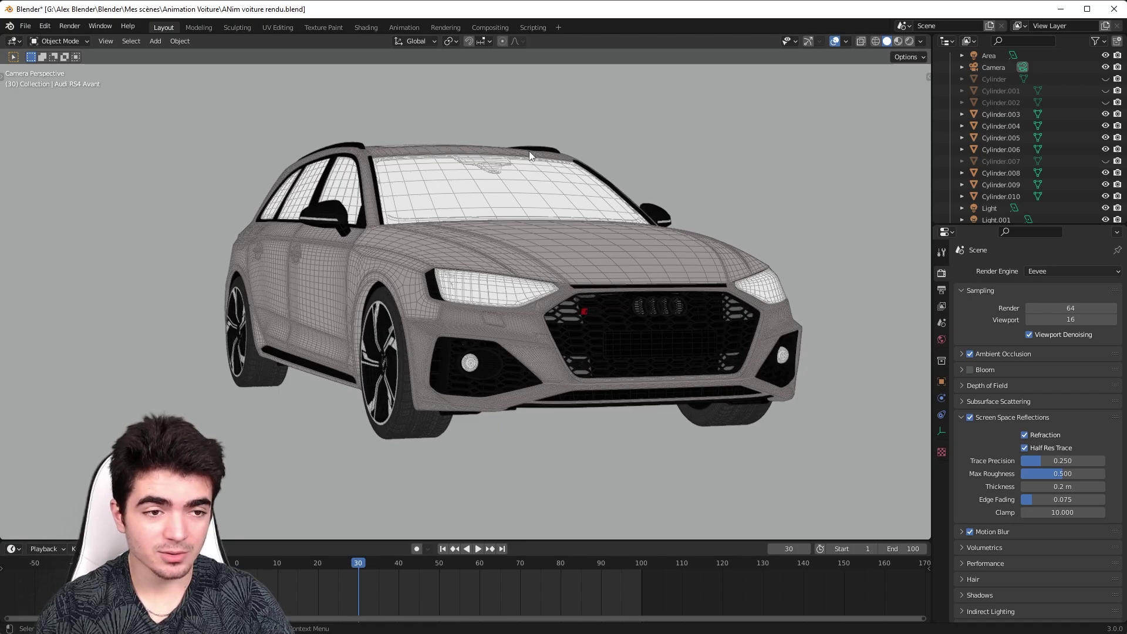
pyautogui.scroll(-3, 350, 284)
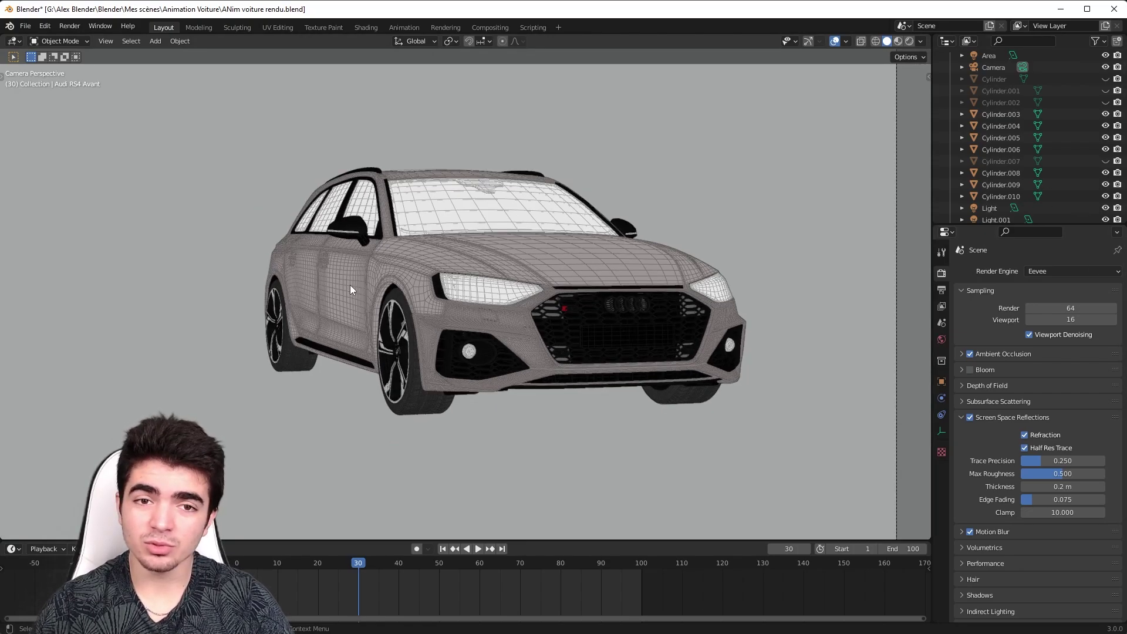
pyautogui.scroll(3, 349, 284)
pyautogui.click(69, 26)
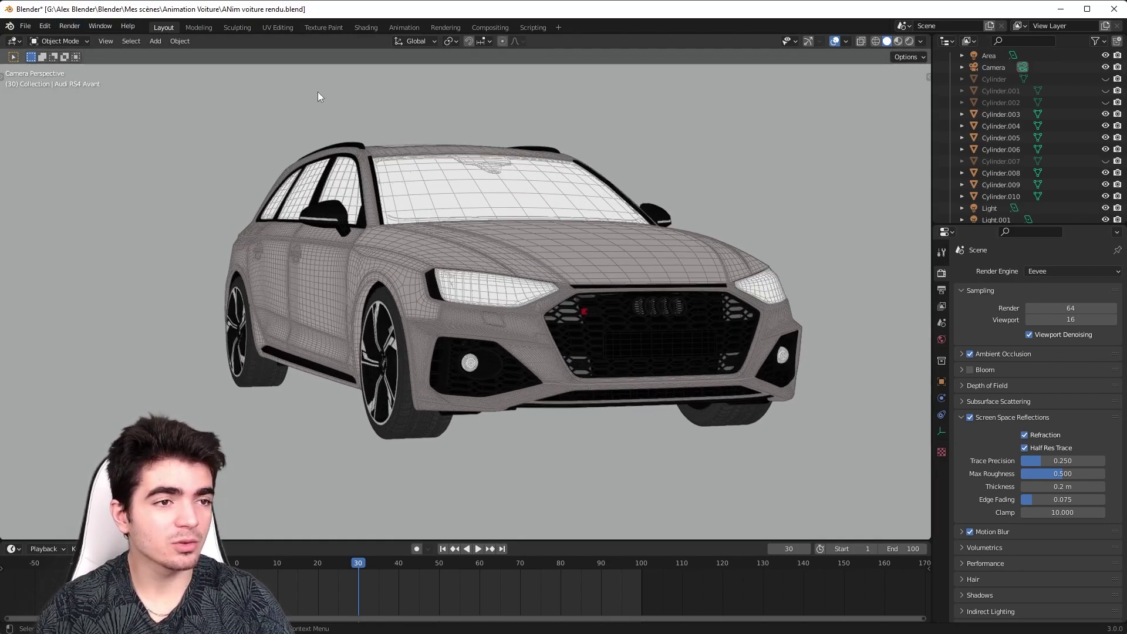
pyautogui.click(106, 41)
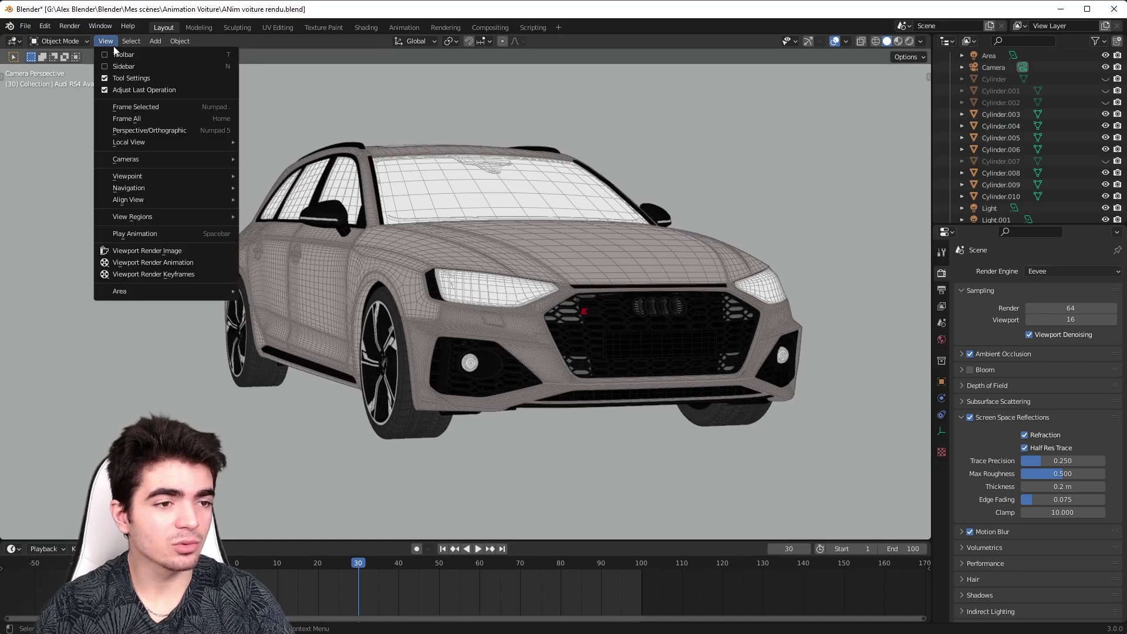
# - Render the viewport with View > Viewport Render Image and shrink the render window
pyautogui.click(147, 252)
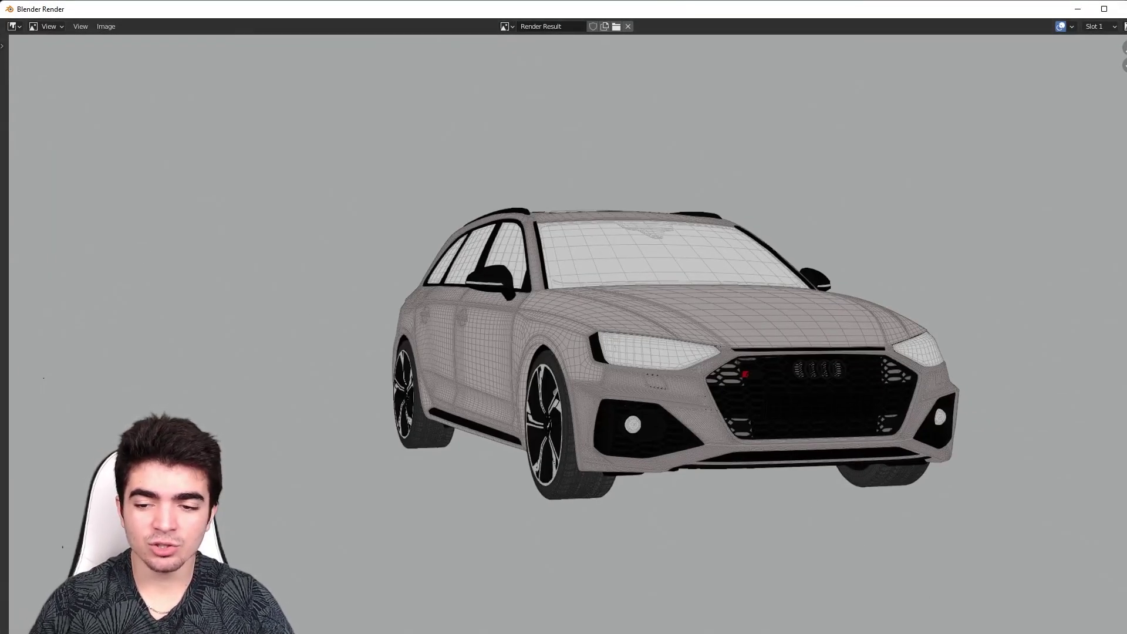
pyautogui.moveTo(1124, 631); pyautogui.dragTo(904, 557)
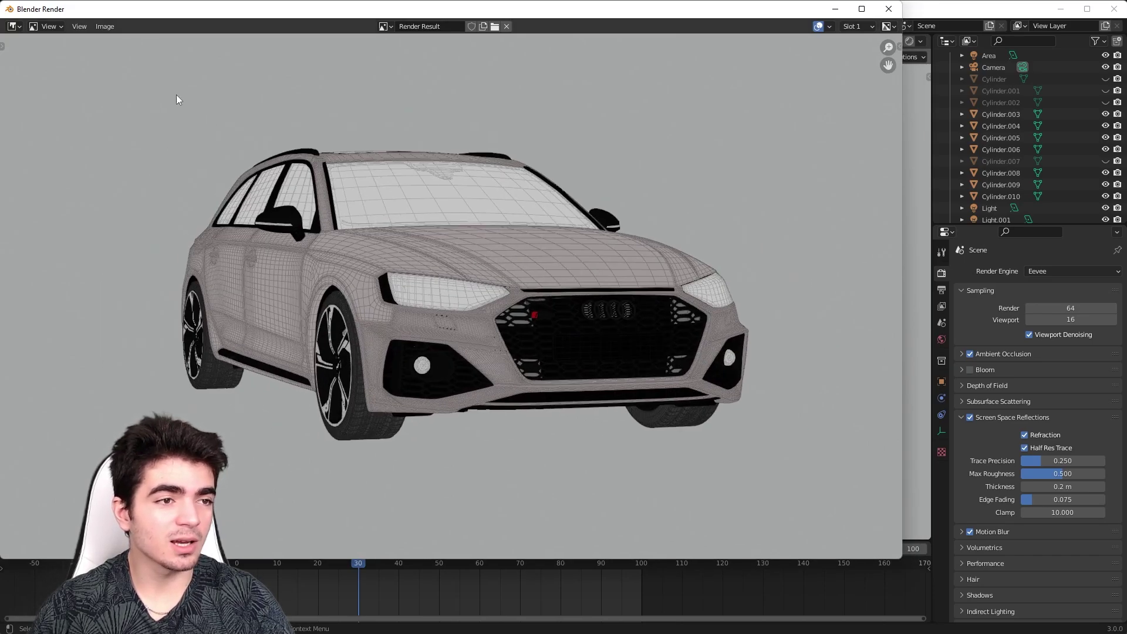
pyautogui.click(106, 27)
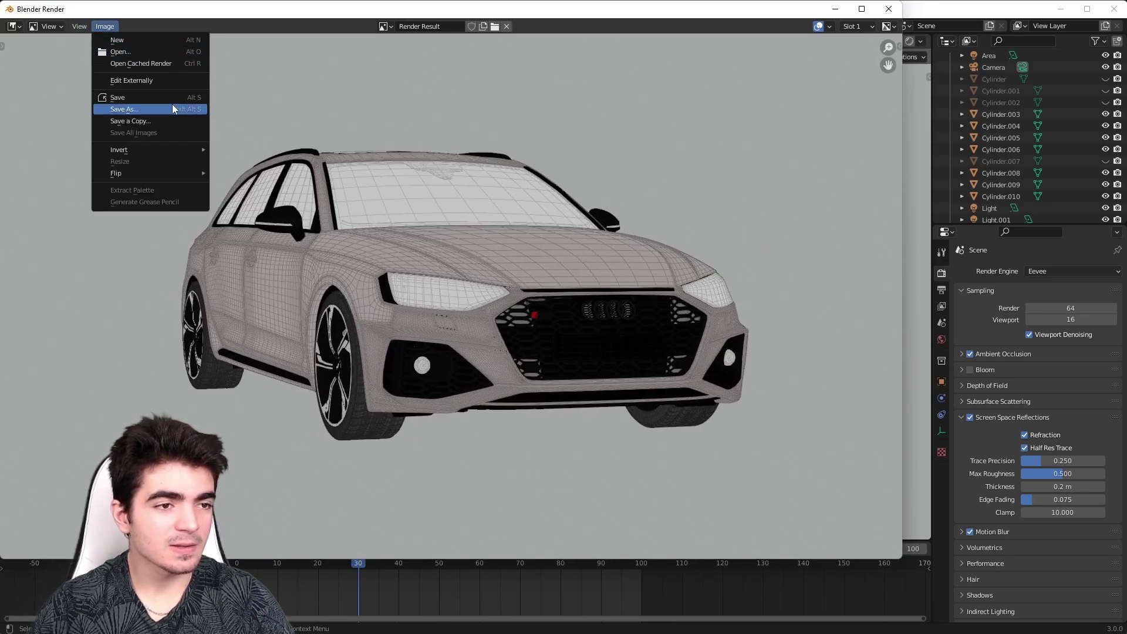